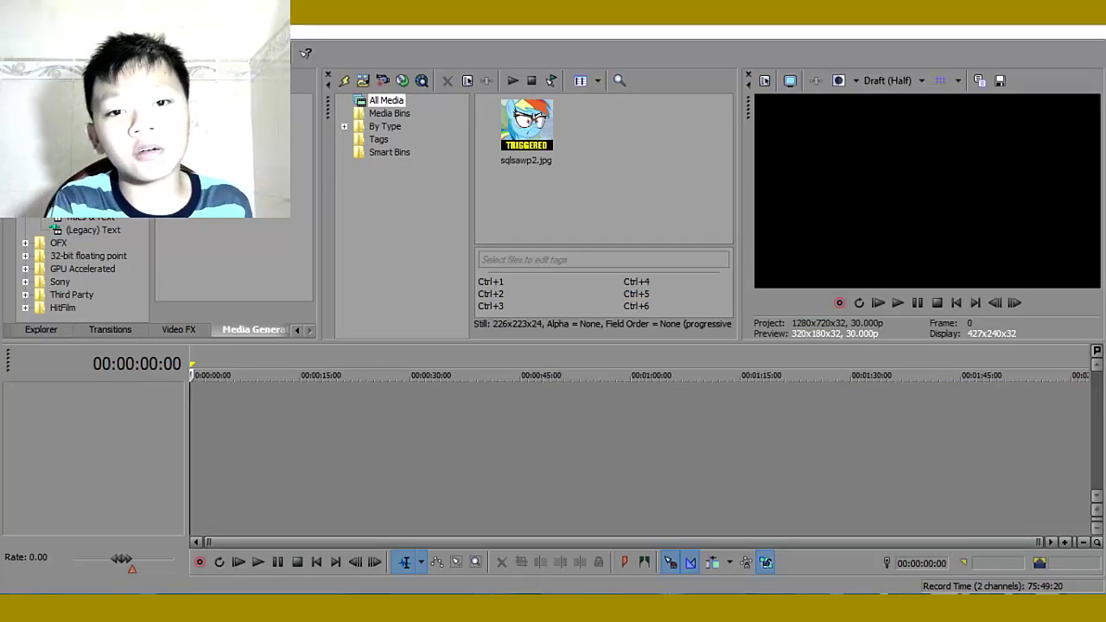
{"action": "left_click_drag", "start_coordinate": [486, 145], "coordinate": [197, 421]}
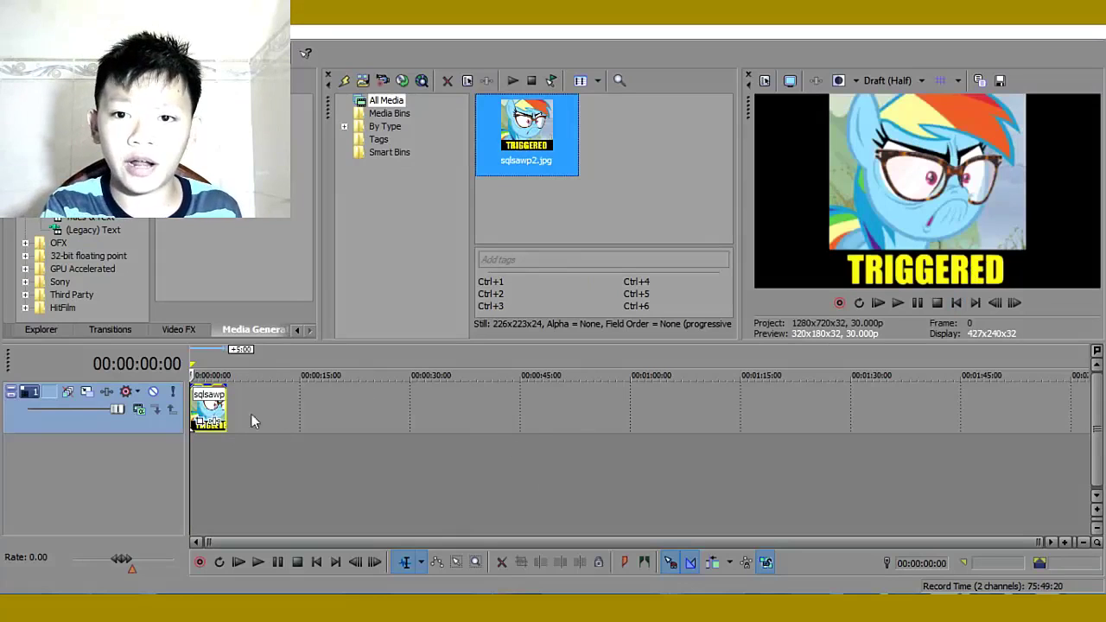
{"action": "left_click_drag", "start_coordinate": [226, 397], "coordinate": [518, 404]}
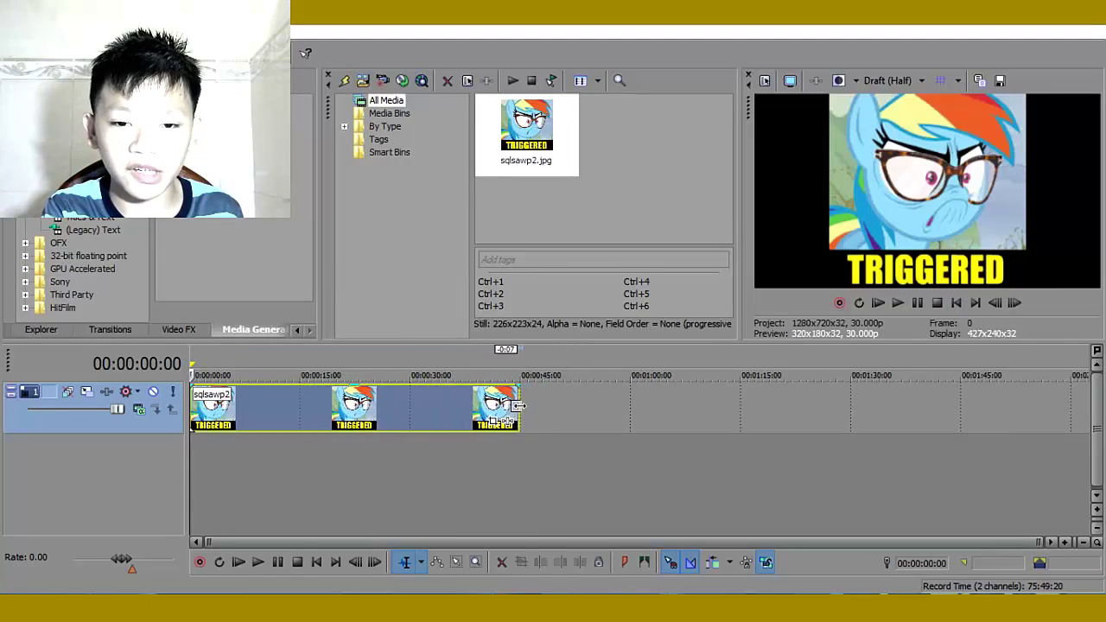
{"action": "left_click", "coordinate": [628, 491]}
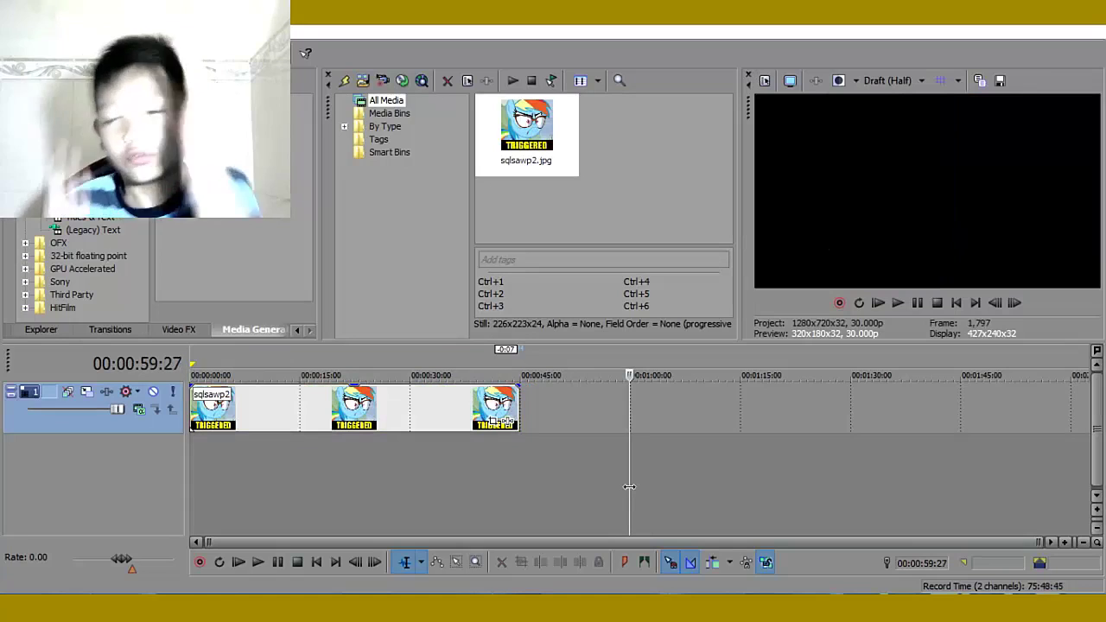
{"action": "left_click", "coordinate": [334, 391]}
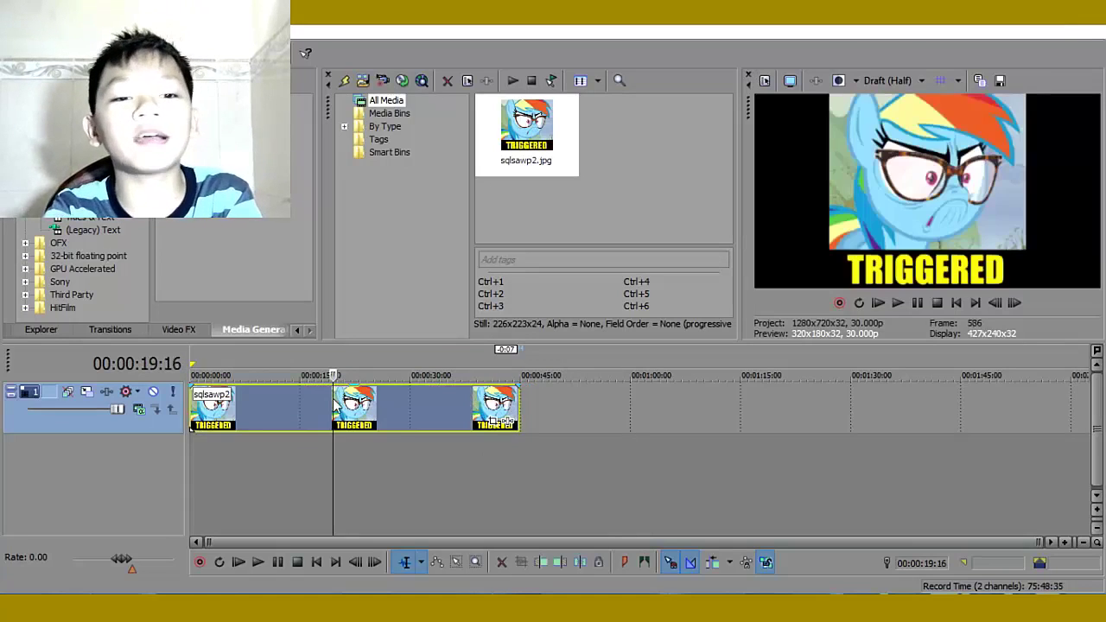
{"action": "key", "text": "Delete"}
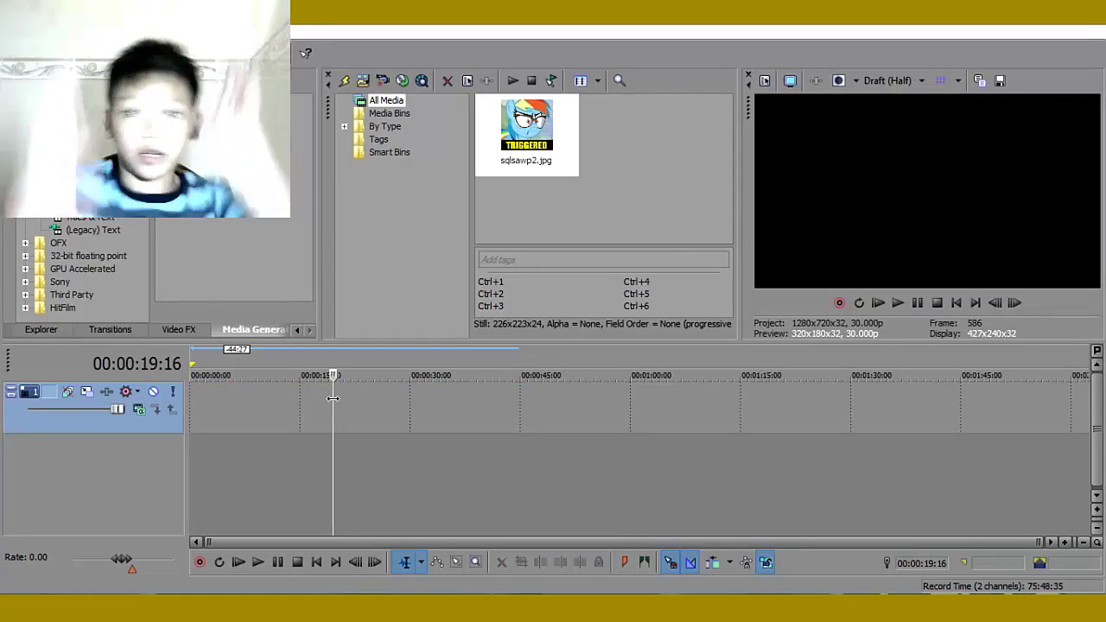
Place sqlsawp2.jpg at the start of the video track and extend its clip to about 45 seconds
{"action": "left_click_drag", "start_coordinate": [526, 130], "coordinate": [330, 453]}
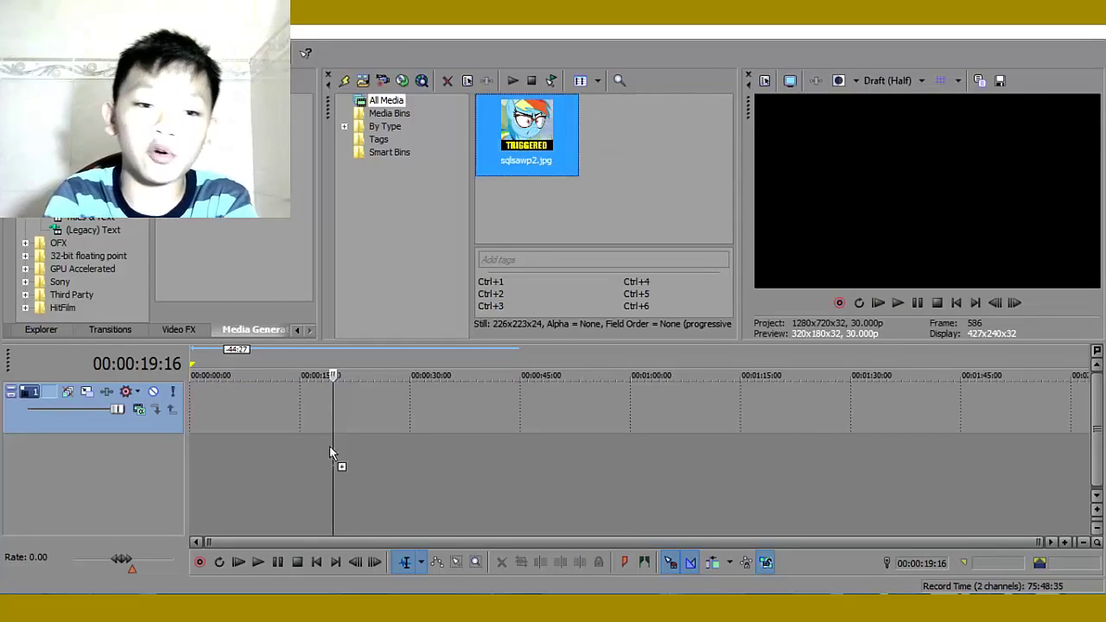
{"action": "left_click_drag", "start_coordinate": [198, 407], "coordinate": [223, 406]}
{"action": "left_click_drag", "start_coordinate": [451, 397], "coordinate": [496, 399]}
Preview the opening seconds of the clip and return the playhead to the start of the timeline
{"action": "left_click", "coordinate": [192, 441]}
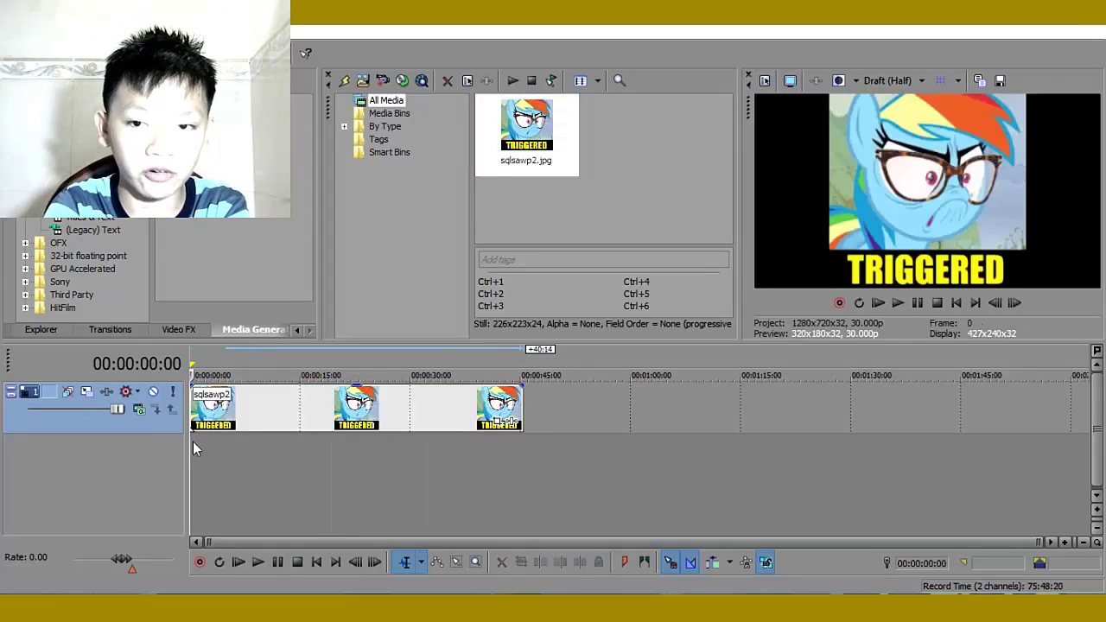
{"action": "key", "text": "space"}
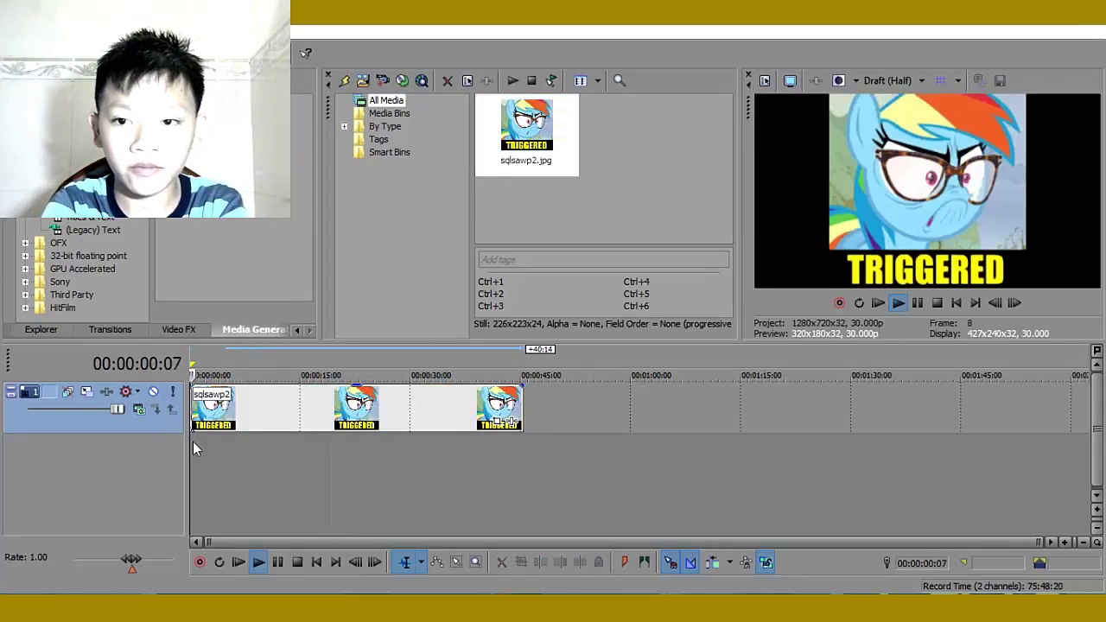
{"action": "left_click", "coordinate": [920, 307]}
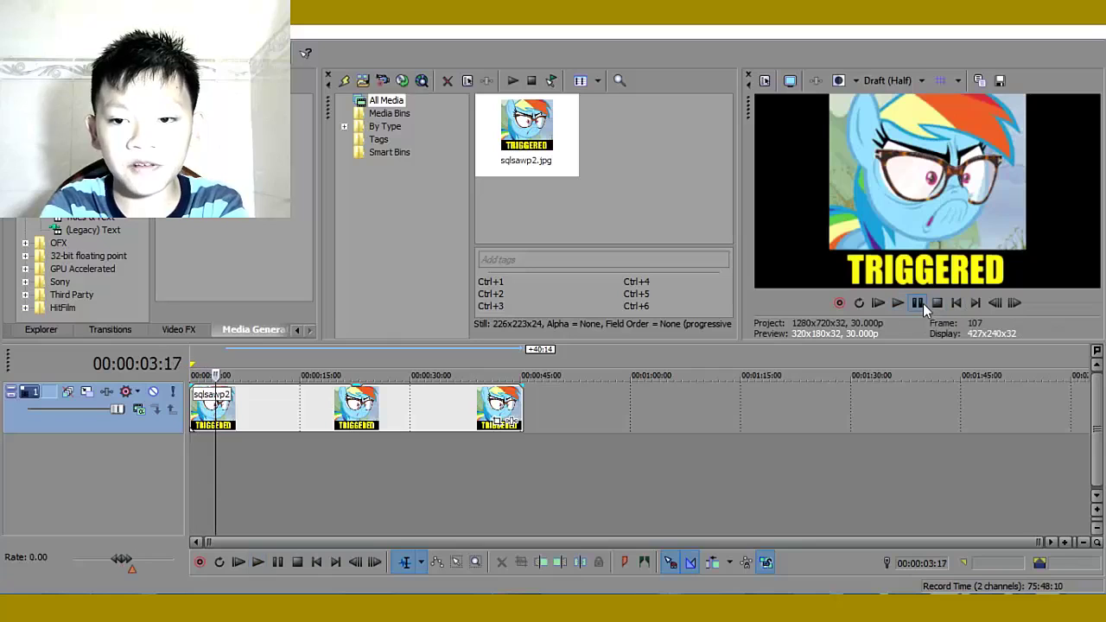
{"action": "left_click", "coordinate": [213, 469]}
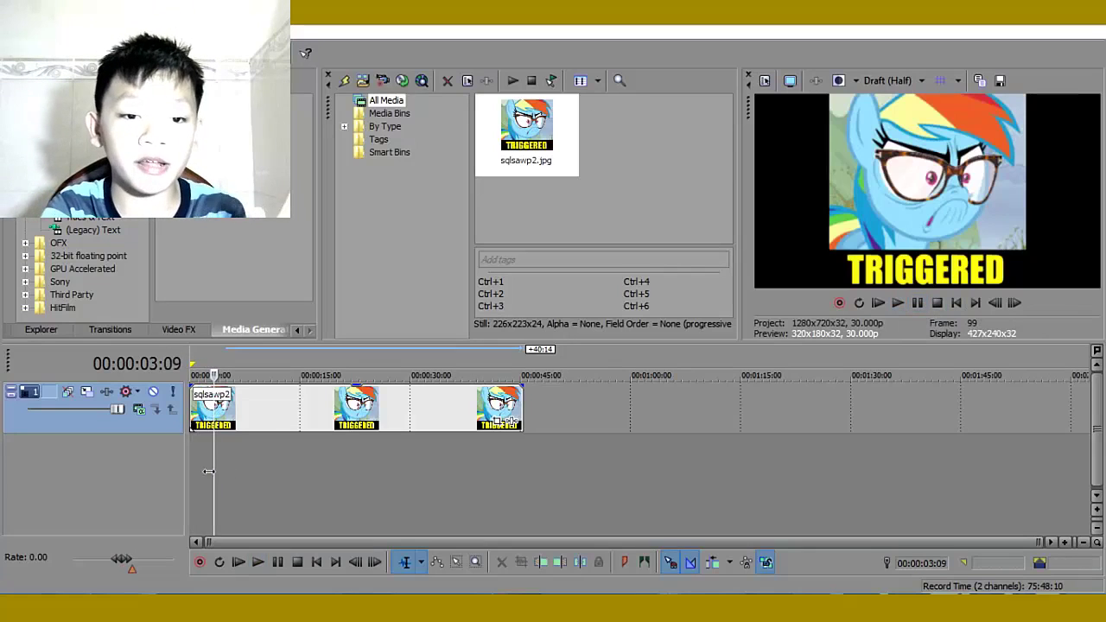
{"action": "left_click_drag", "start_coordinate": [213, 469], "coordinate": [167, 463]}
{"action": "left_click", "coordinate": [190, 467]}
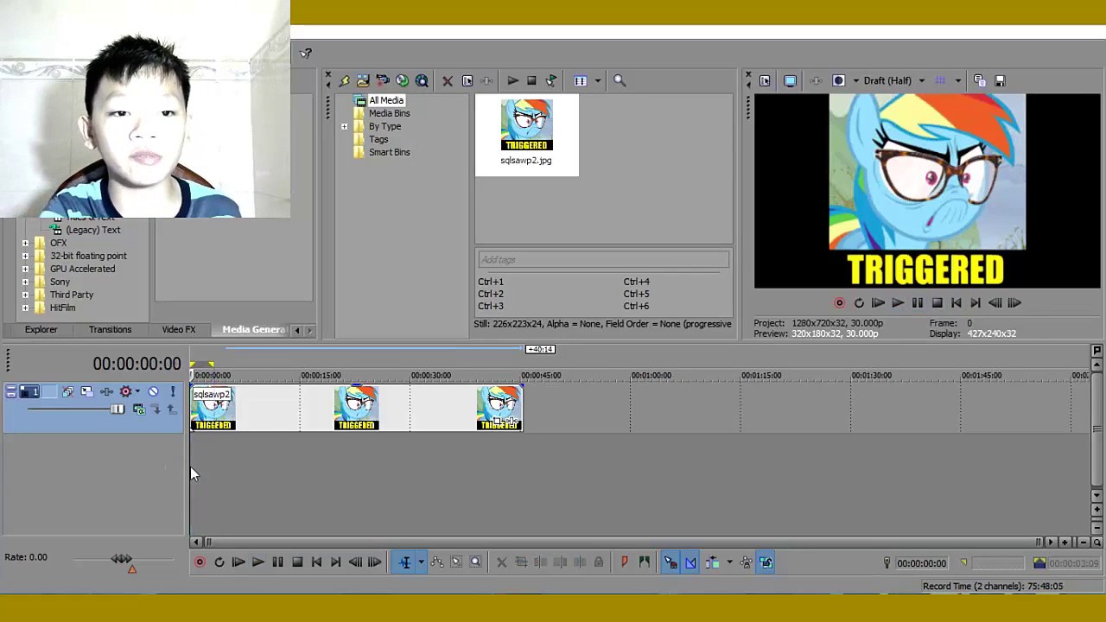
Open the clip's Event Pan/Crop and add a keyframe at 00:00:01:00 with the frame about 225.1 by 218.7, rotated about 12°
{"action": "left_click", "coordinate": [504, 423]}
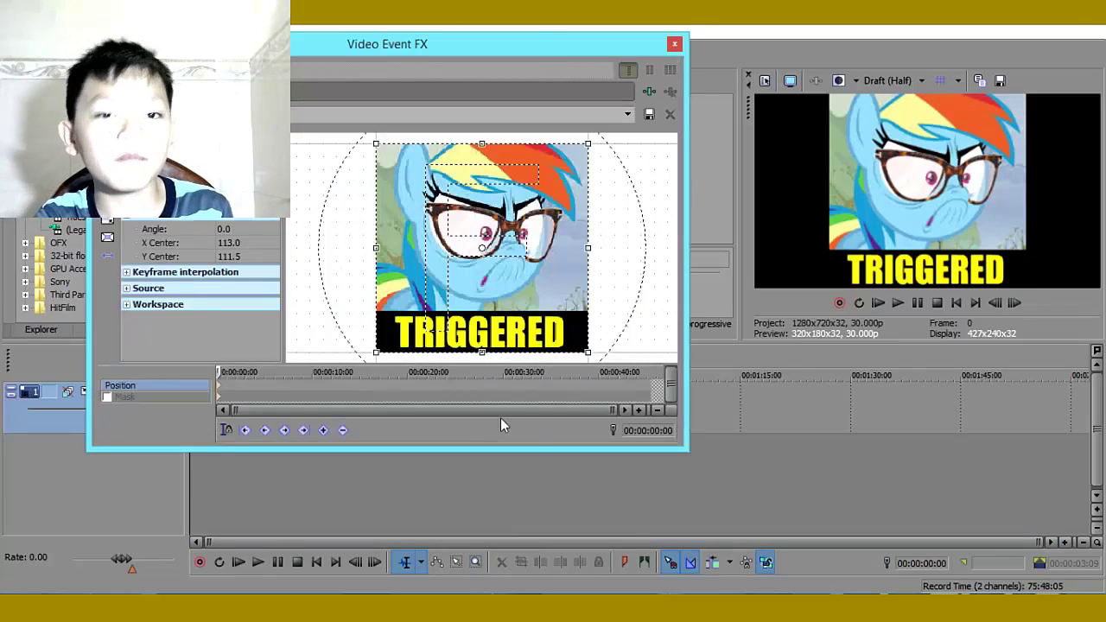
{"action": "left_click", "coordinate": [675, 44]}
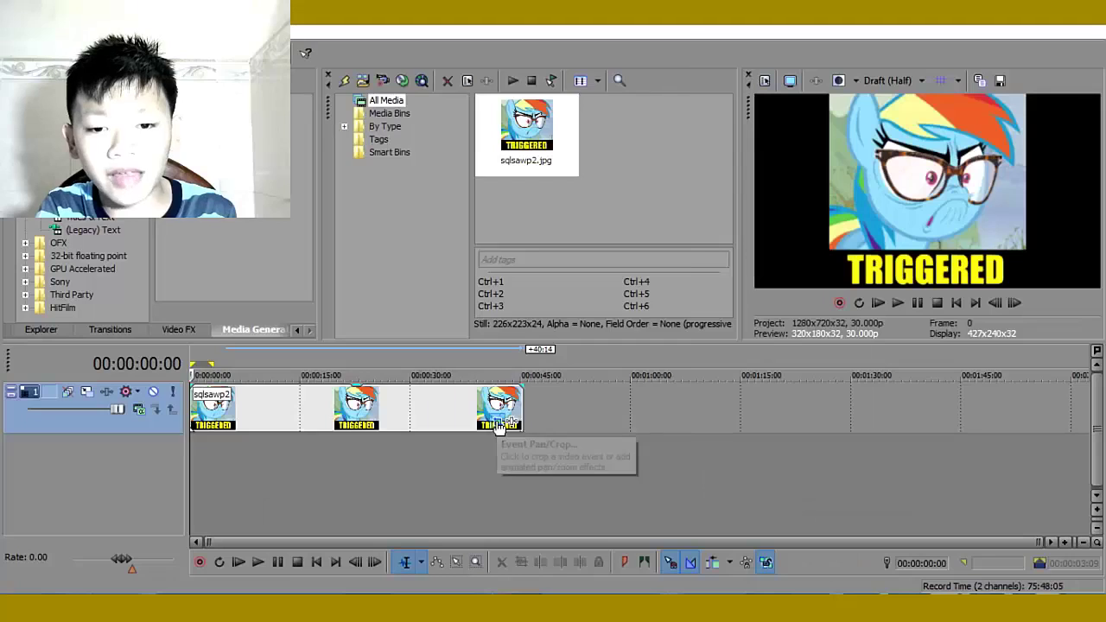
{"action": "left_click", "coordinate": [594, 436]}
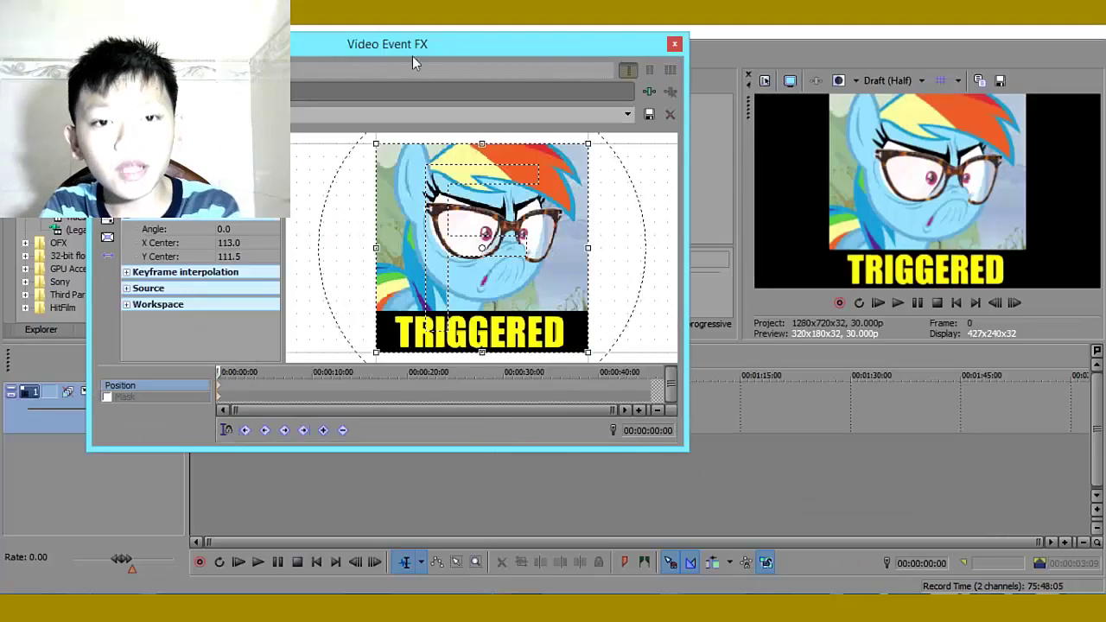
{"action": "left_click_drag", "start_coordinate": [429, 54], "coordinate": [546, 44]}
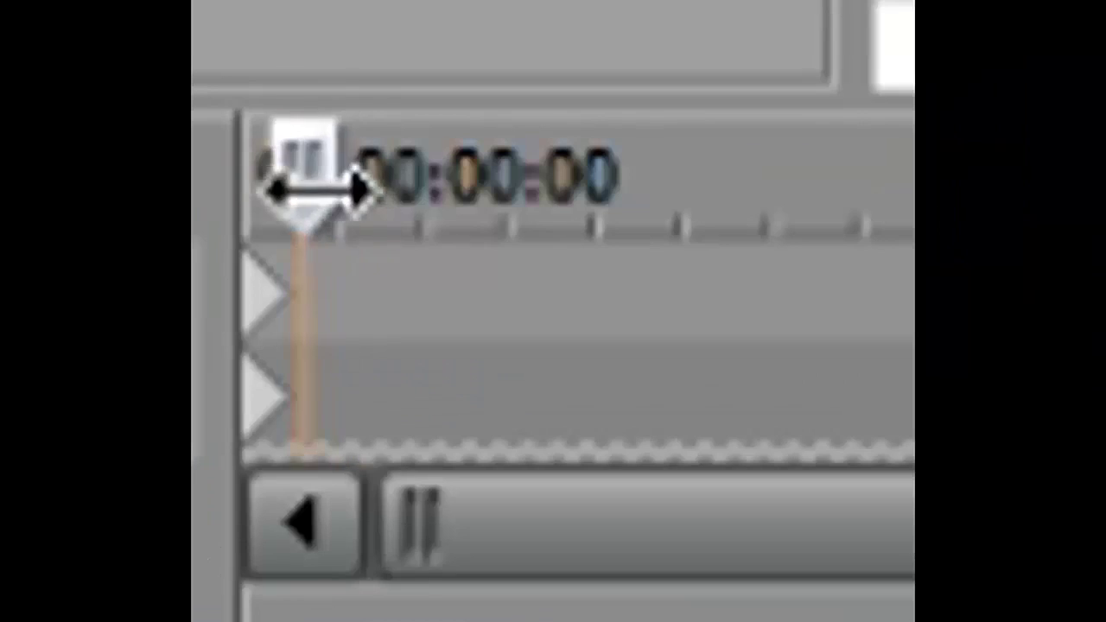
{"action": "left_click_drag", "start_coordinate": [317, 189], "coordinate": [332, 183]}
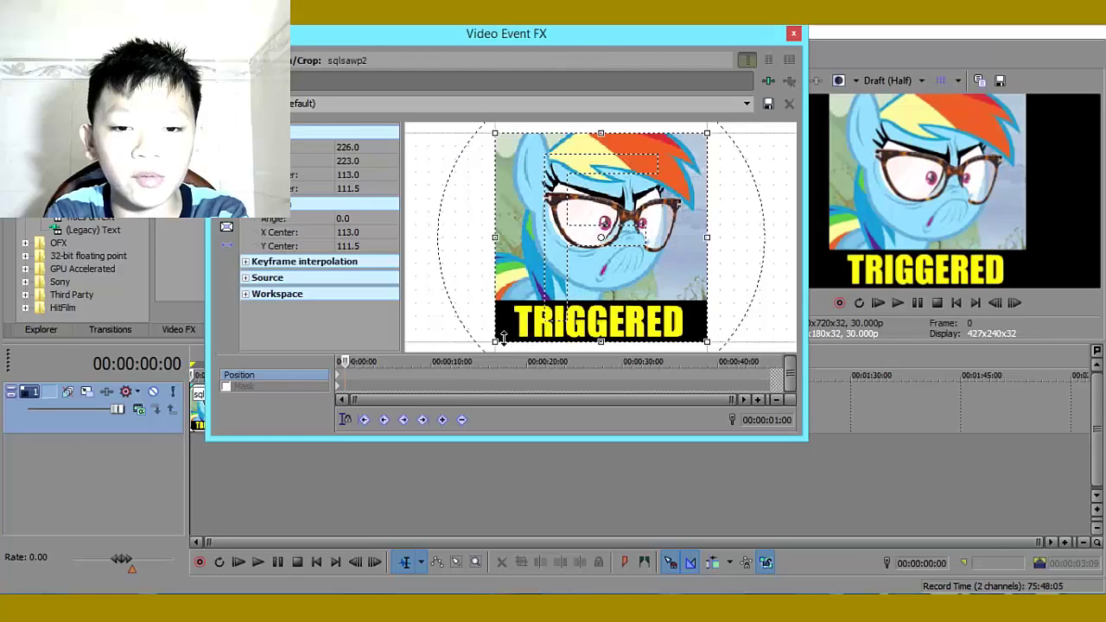
{"action": "mouse_move", "coordinate": [495, 339]}
{"action": "left_mouse_down"}
{"action": "mouse_move", "coordinate": [501, 319]}
{"action": "mouse_move", "coordinate": [496, 336]}
{"action": "left_mouse_up"}
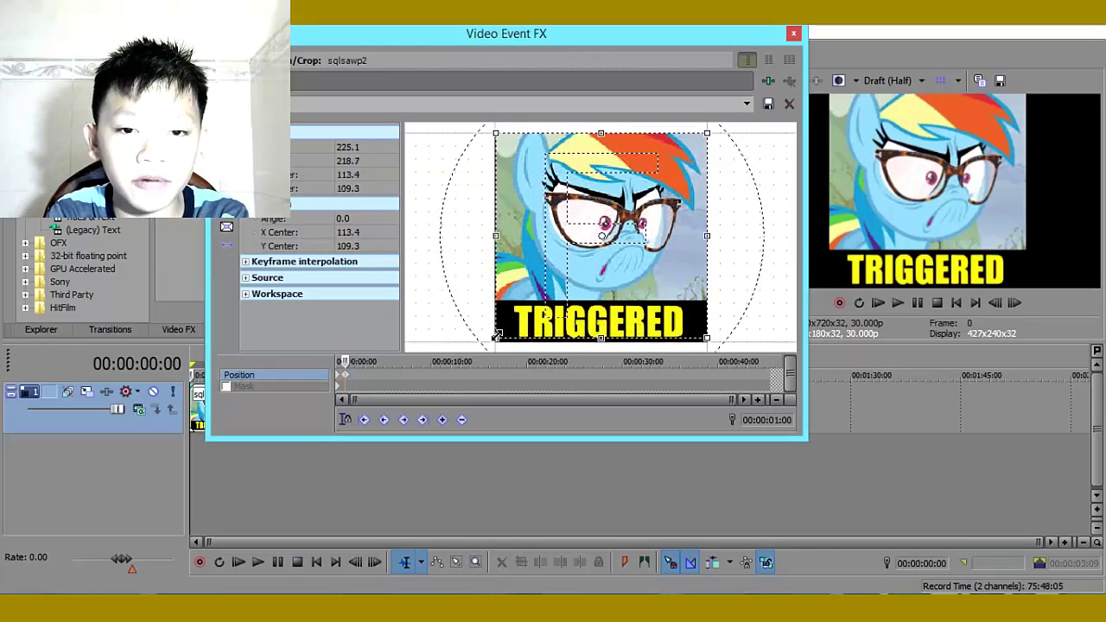
{"action": "left_click_drag", "start_coordinate": [463, 255], "coordinate": [461, 226]}
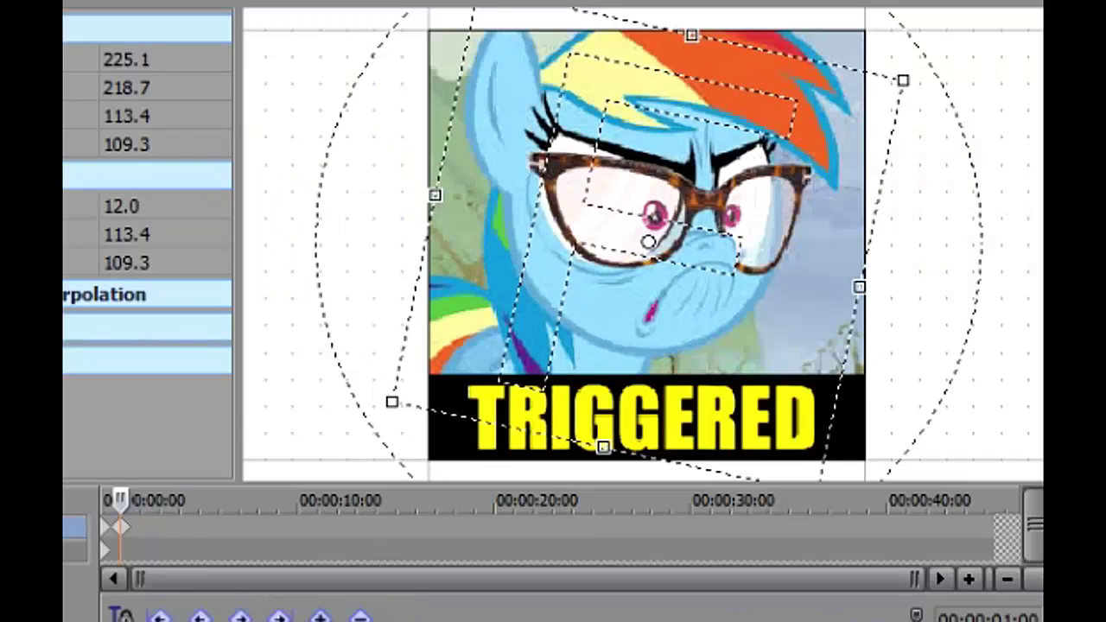
Add pan/crop keyframes rotated about -9.6° at 00:00:02:09 and about 9.8° at 00:00:03:01
{"action": "left_click", "coordinate": [145, 523]}
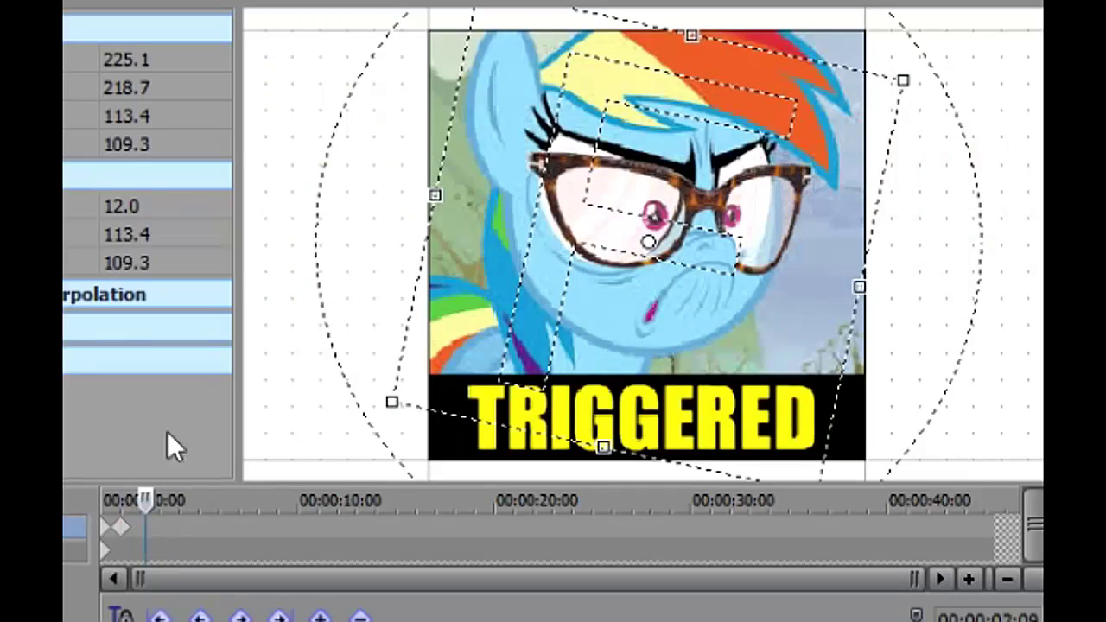
{"action": "left_click_drag", "start_coordinate": [337, 185], "coordinate": [346, 304]}
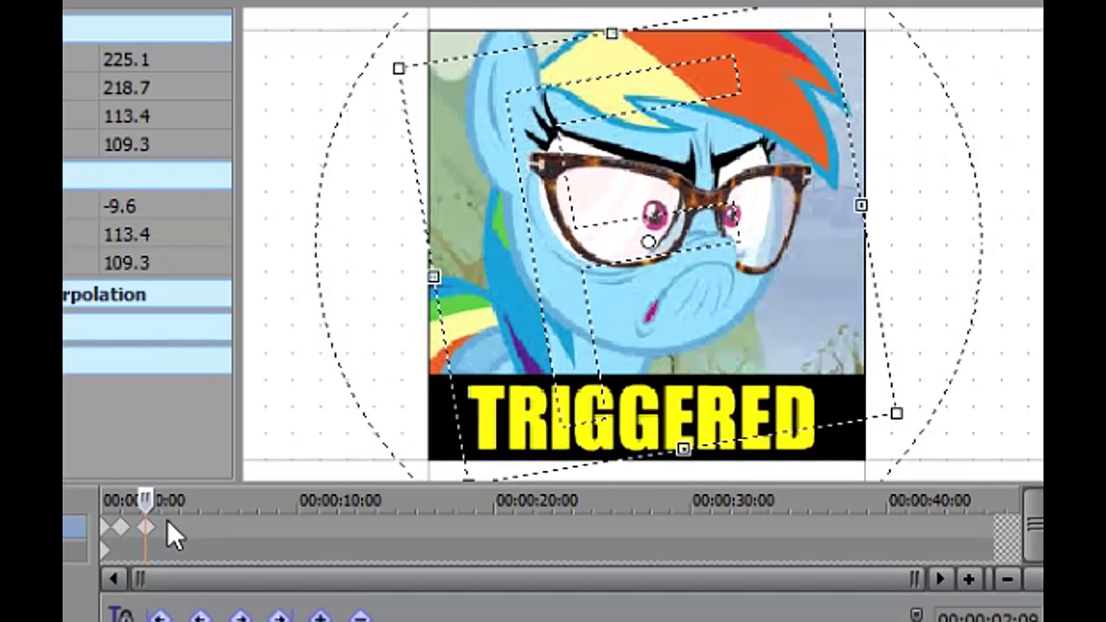
{"action": "left_click_drag", "start_coordinate": [346, 305], "coordinate": [333, 107]}
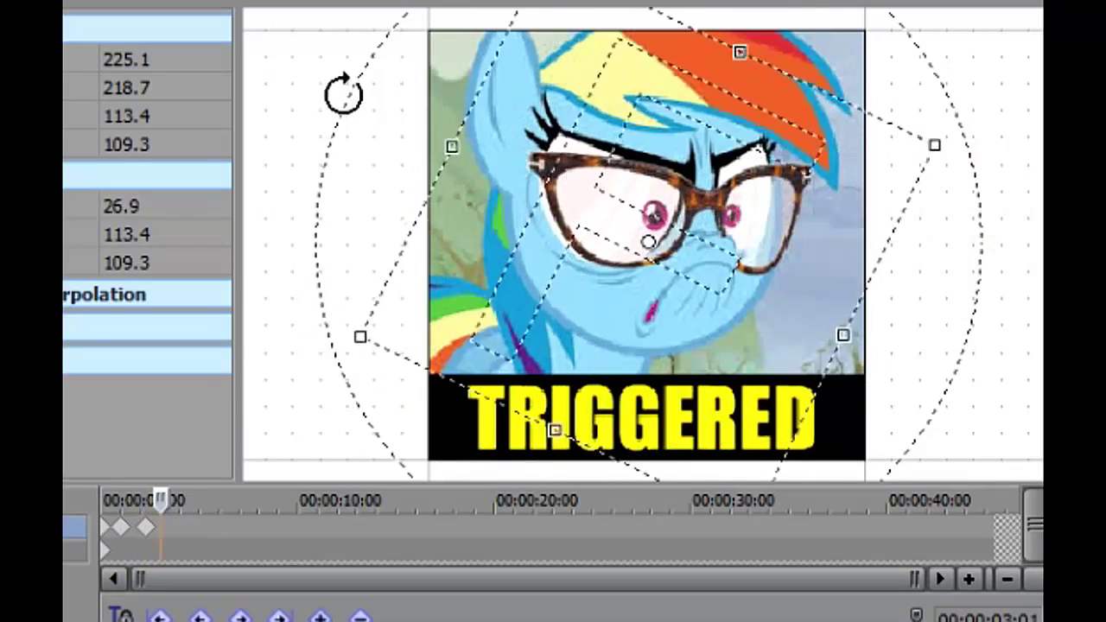
{"action": "left_click_drag", "start_coordinate": [447, 170], "coordinate": [434, 215]}
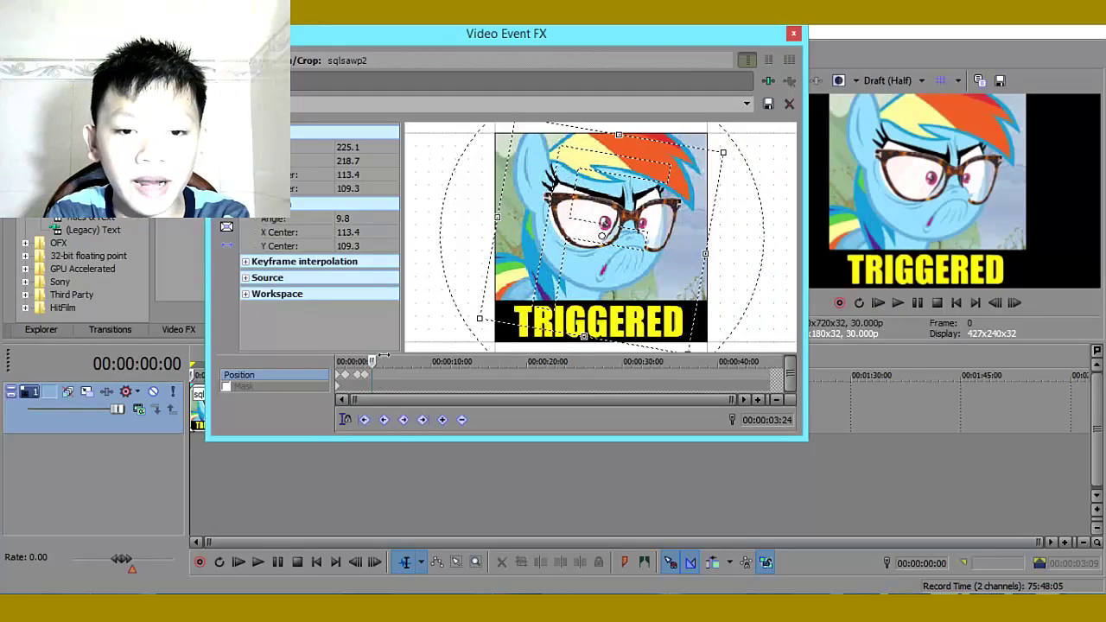
Add rotation keyframes of about -10.5° at 00:00:03:24, 5.8° at 00:00:04:25 and -9.4° at 00:00:05:25
{"action": "left_click_drag", "start_coordinate": [472, 187], "coordinate": [451, 241]}
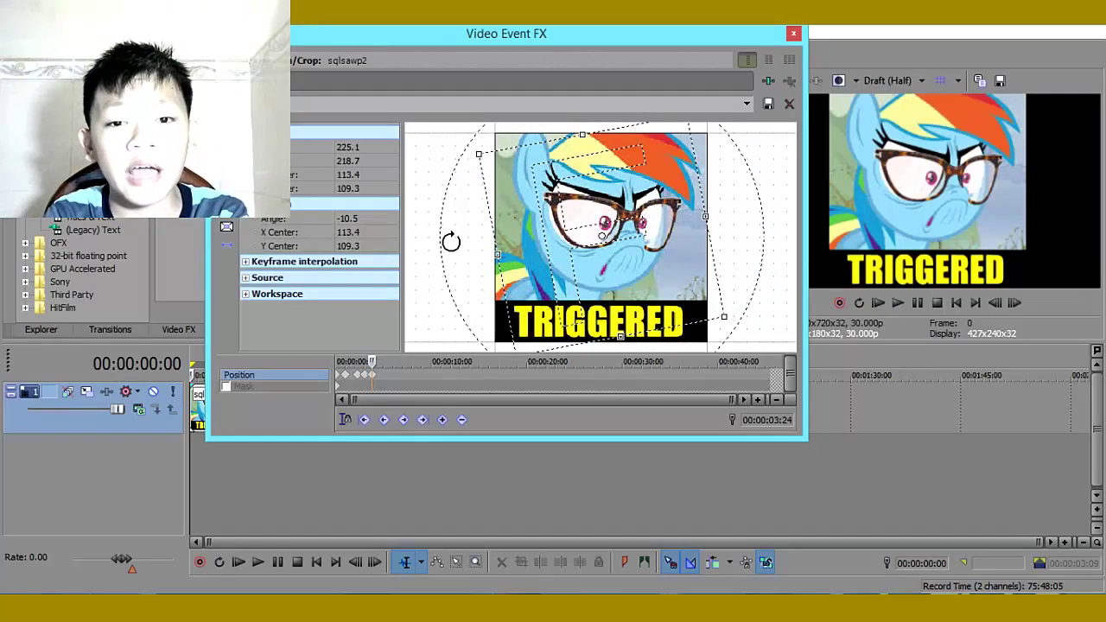
{"action": "left_click", "coordinate": [381, 372]}
{"action": "left_click_drag", "start_coordinate": [469, 262], "coordinate": [455, 227]}
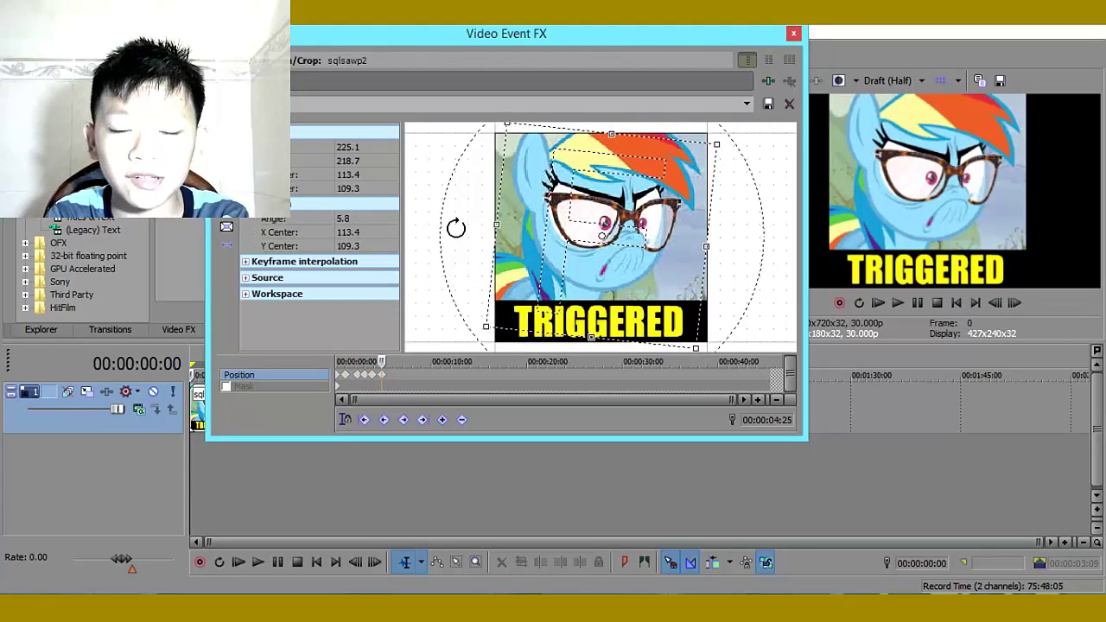
{"action": "left_click", "coordinate": [390, 373]}
{"action": "left_click_drag", "start_coordinate": [482, 222], "coordinate": [473, 256]}
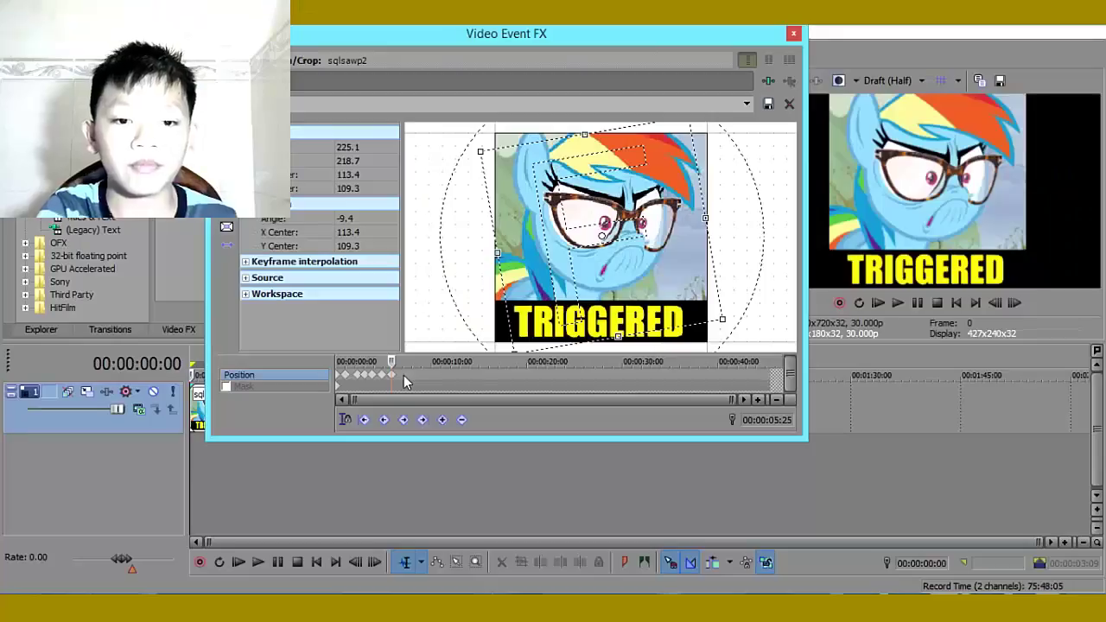
Continue the alternating tilt with rotation keyframes of about 8.0° at 00:00:07:03 and -9.5° at 00:00:08:06
{"action": "left_click", "coordinate": [404, 378]}
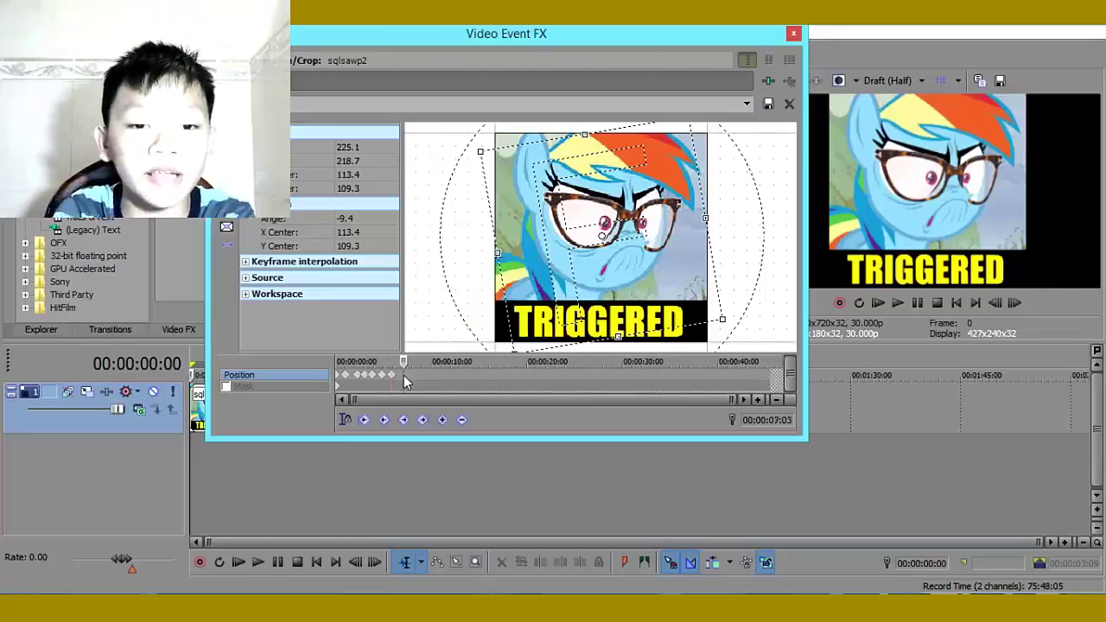
{"action": "left_click_drag", "start_coordinate": [463, 294], "coordinate": [470, 242]}
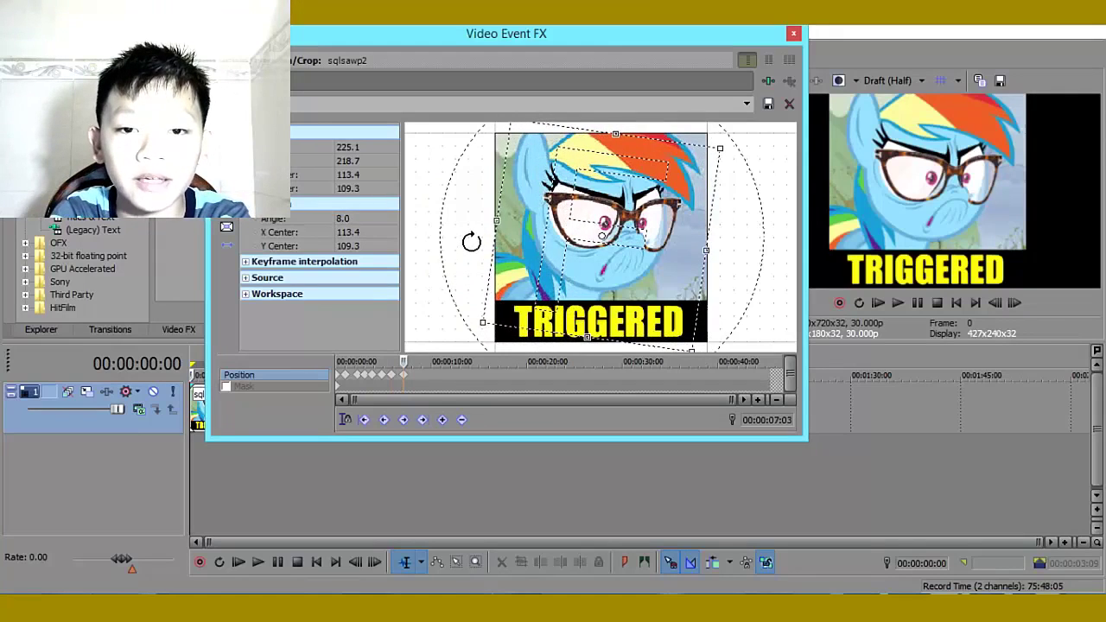
{"action": "left_click", "coordinate": [414, 378]}
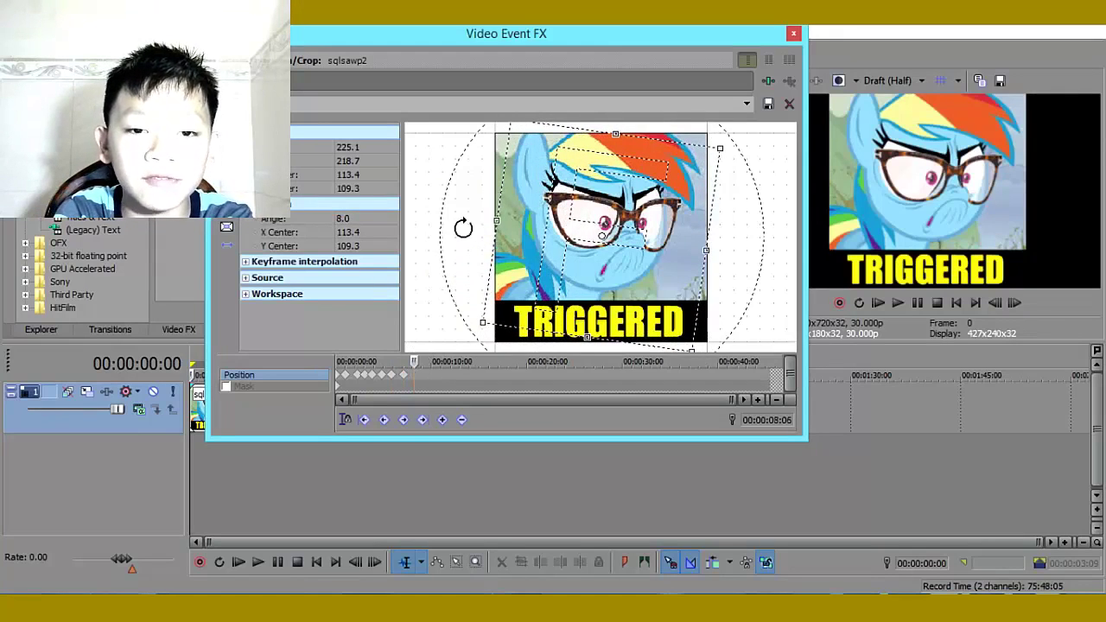
{"action": "left_click_drag", "start_coordinate": [459, 227], "coordinate": [457, 273]}
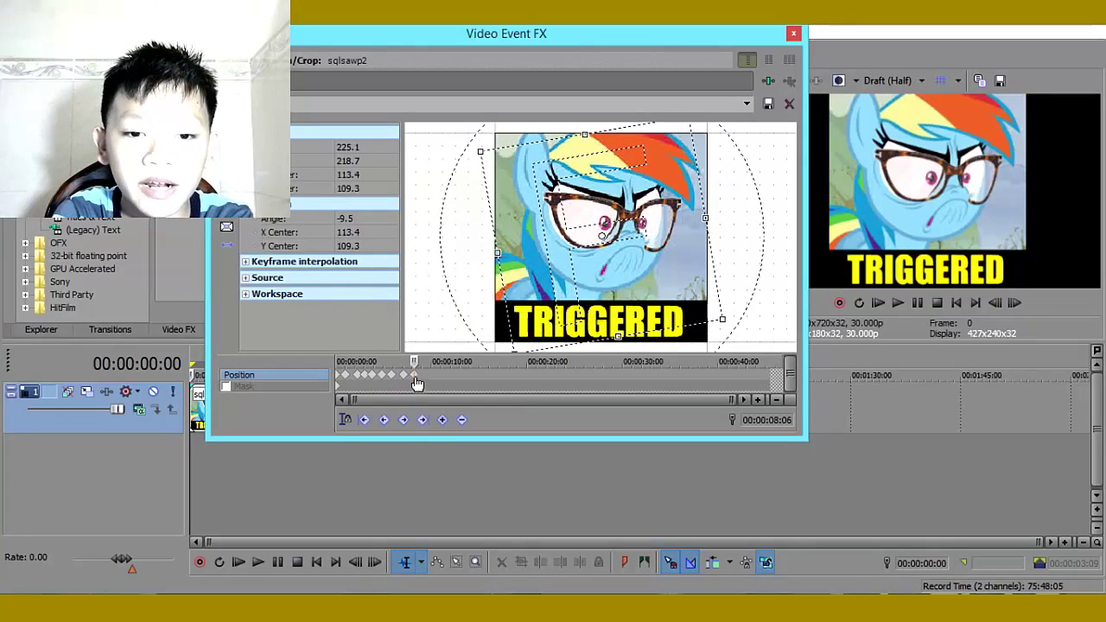
Return the keyframe cursor to the start, close the pan/crop window and preview the tilting animation for a few seconds
{"action": "left_click_drag", "start_coordinate": [416, 361], "coordinate": [332, 358]}
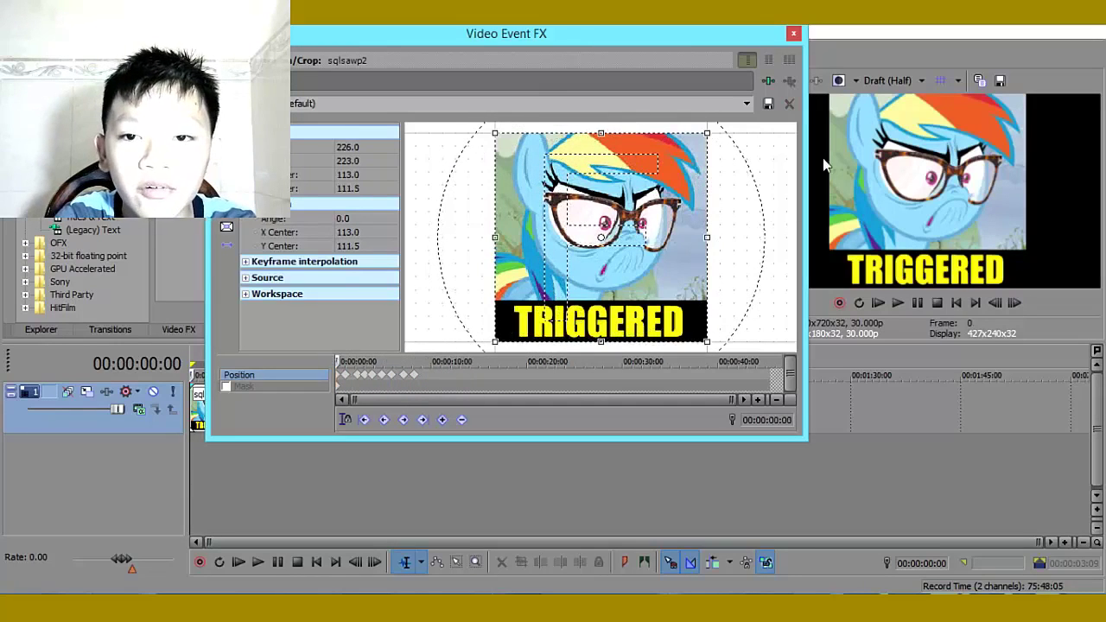
{"action": "left_click", "coordinate": [793, 35]}
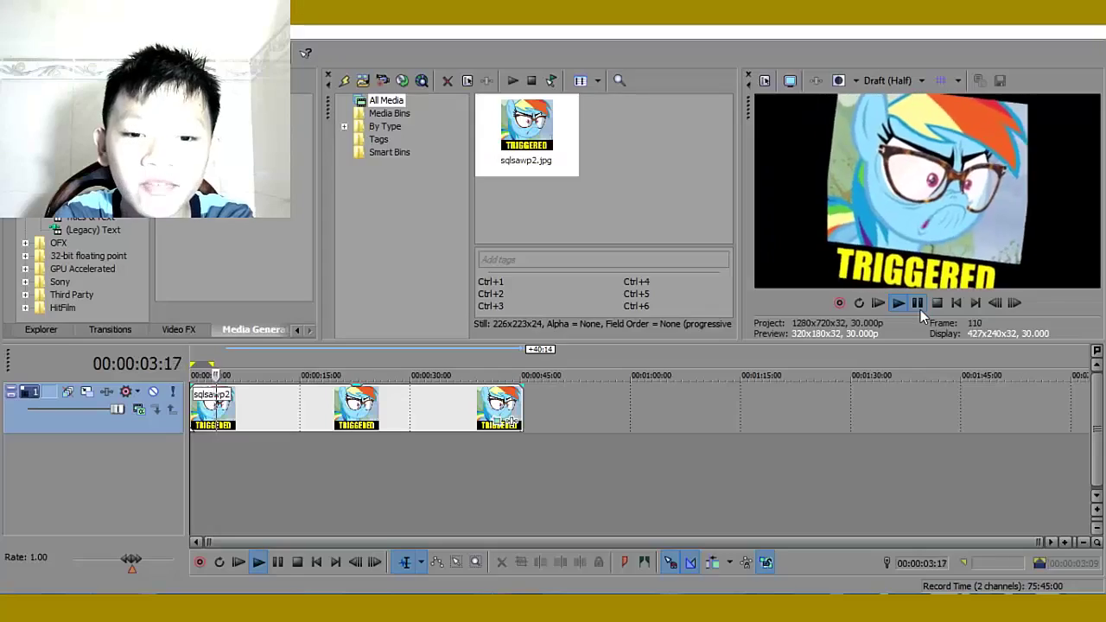
{"action": "left_click", "coordinate": [918, 308]}
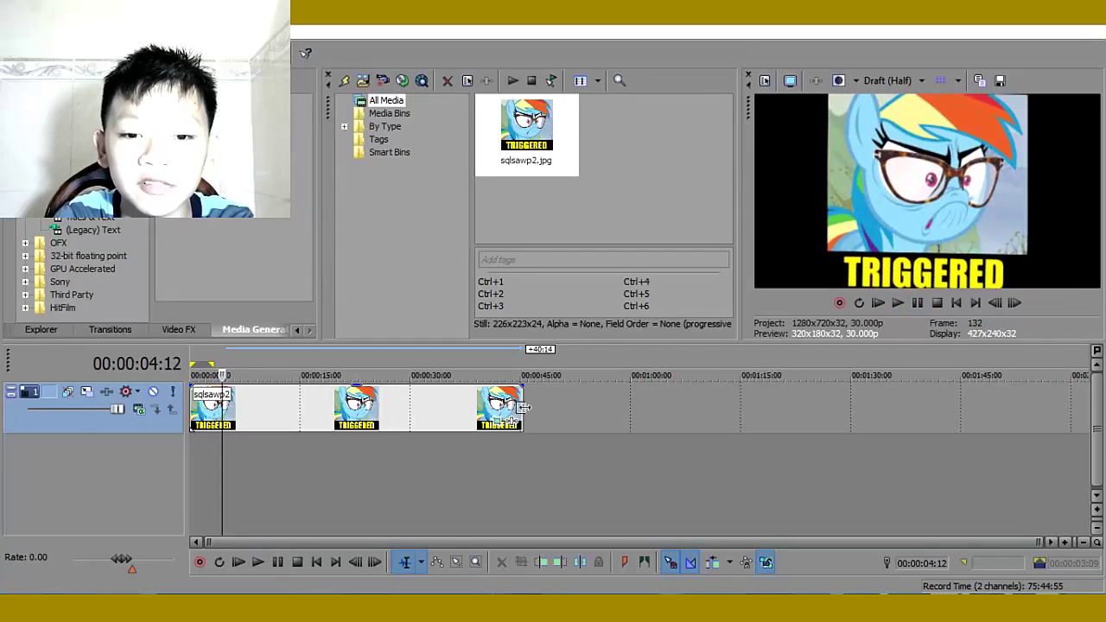
Reopen the Event Pan/Crop settings of the sqlsawp2 clip and enlarge the keyframe timeline around the existing position keyframes
{"action": "left_click", "coordinate": [496, 424]}
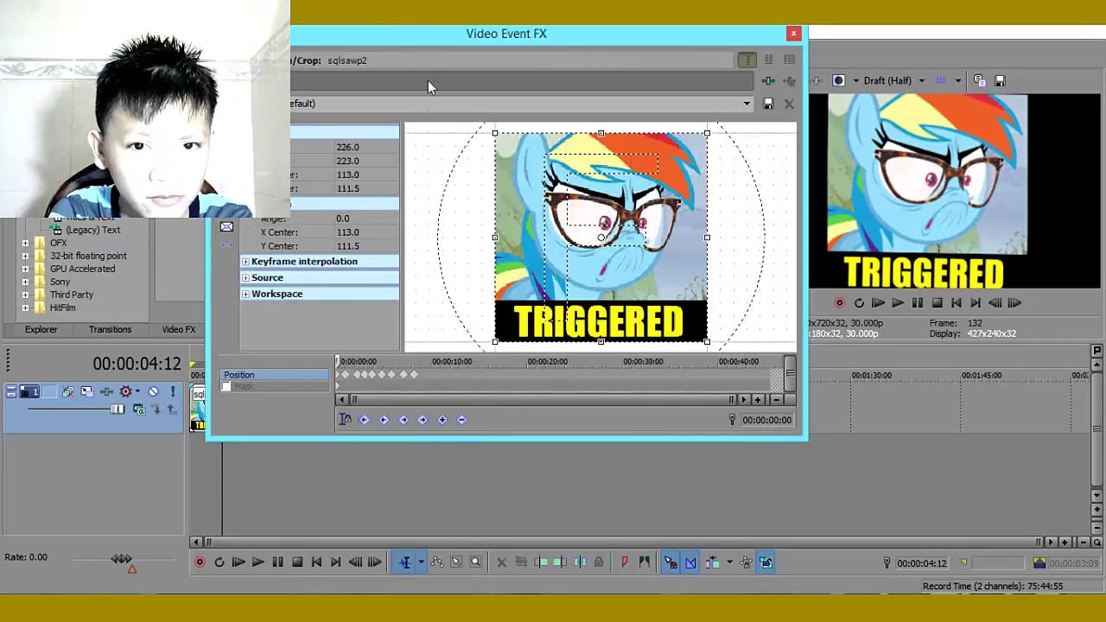
{"action": "left_click_drag", "start_coordinate": [452, 34], "coordinate": [745, 57]}
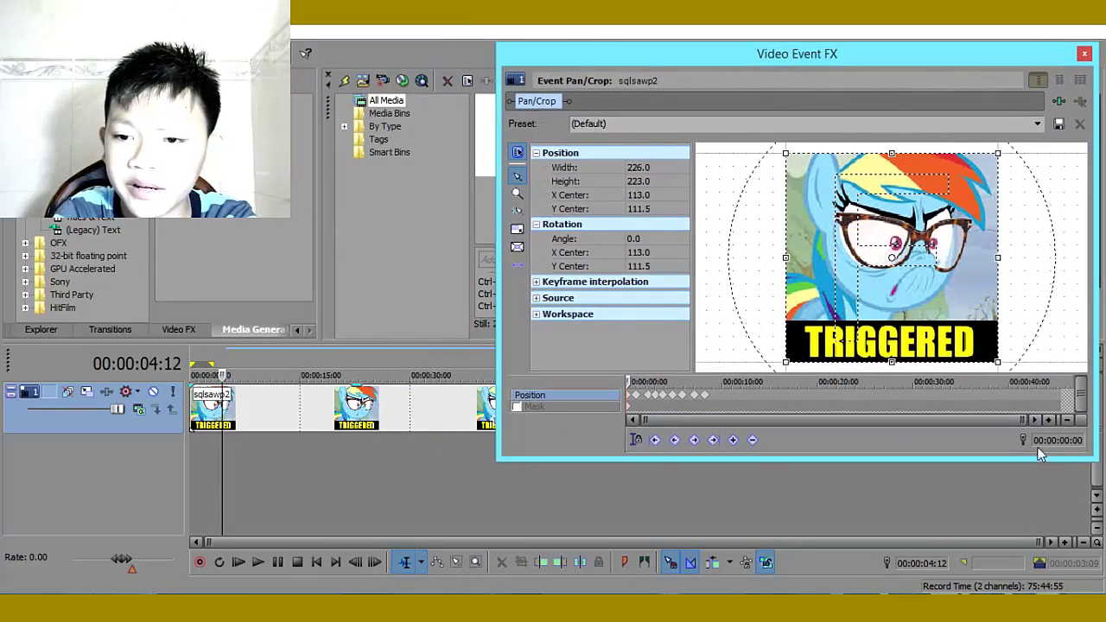
{"action": "left_click_drag", "start_coordinate": [1028, 418], "coordinate": [679, 419]}
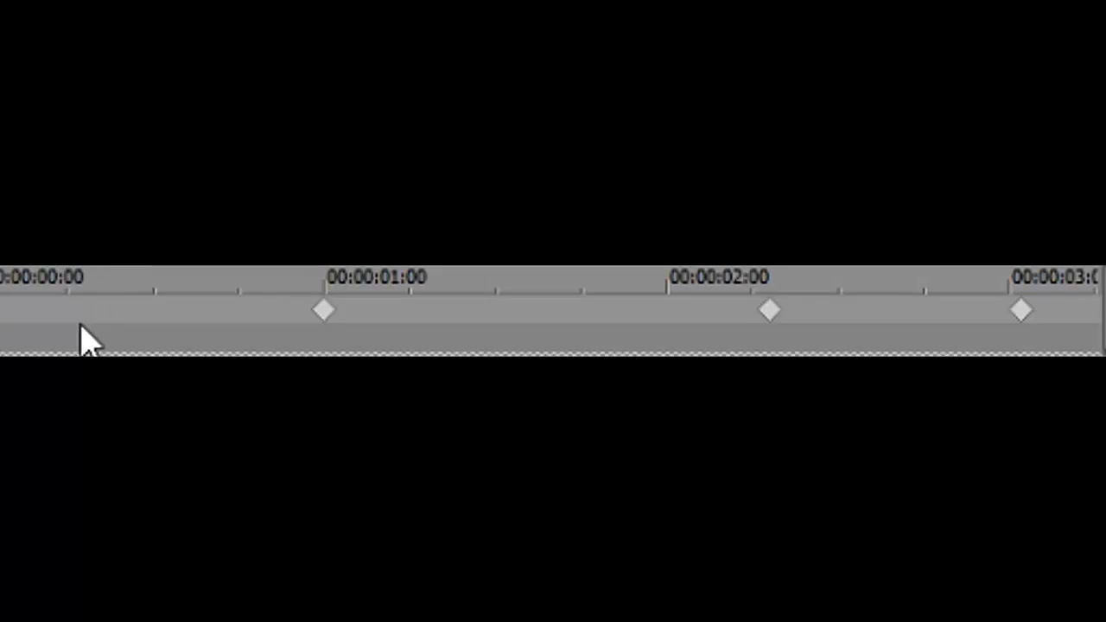
{"action": "scroll", "coordinate": [552, 309], "scroll_direction": "up", "scroll_amount": 4}
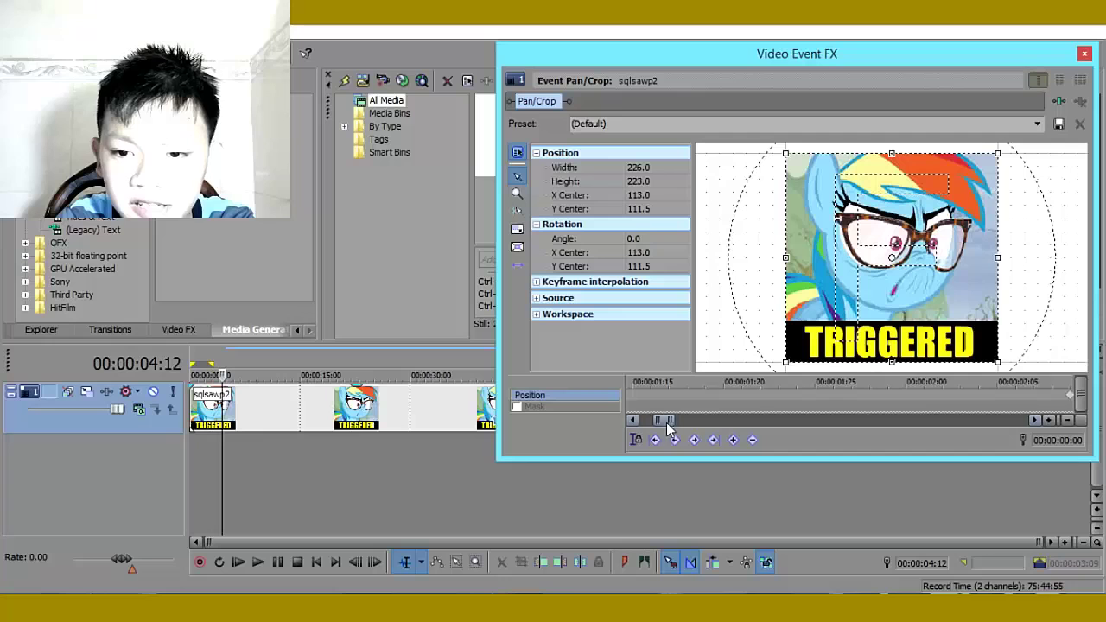
{"action": "left_click_drag", "start_coordinate": [664, 424], "coordinate": [649, 426]}
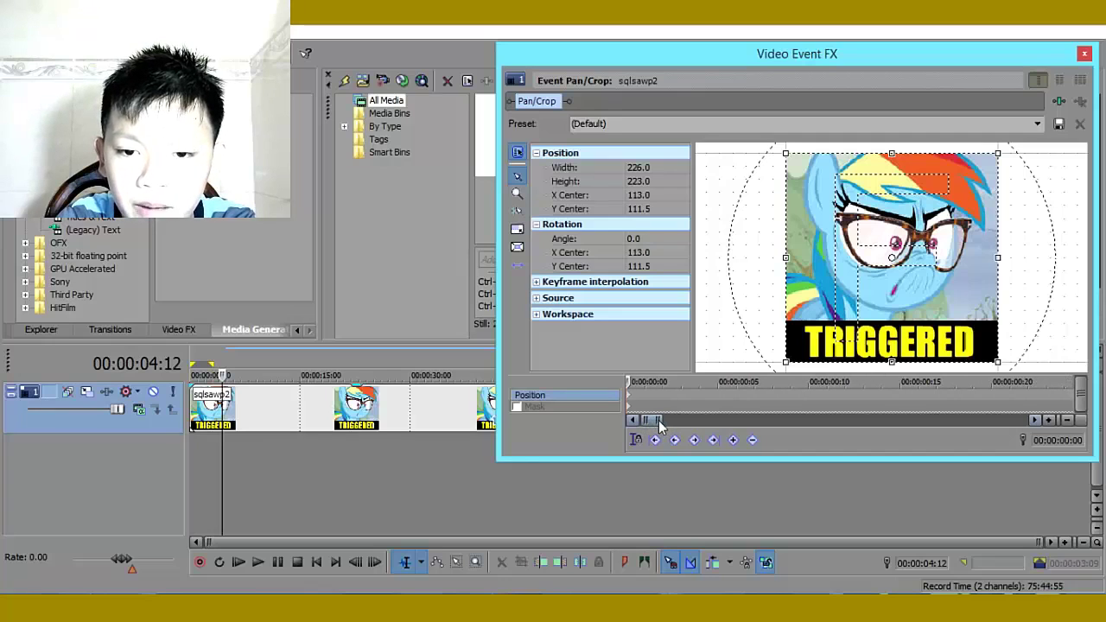
{"action": "left_click_drag", "start_coordinate": [659, 420], "coordinate": [763, 420]}
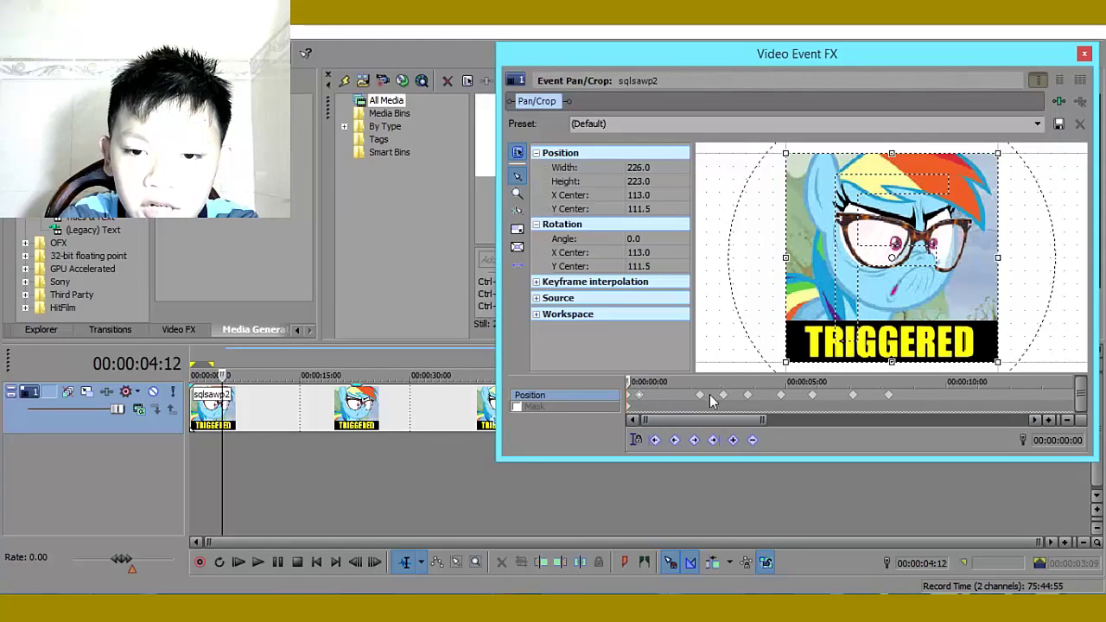
Move the later position keyframes toward the start of the clip, spacing them roughly half a second apart
{"action": "left_click_drag", "start_coordinate": [702, 400], "coordinate": [654, 401]}
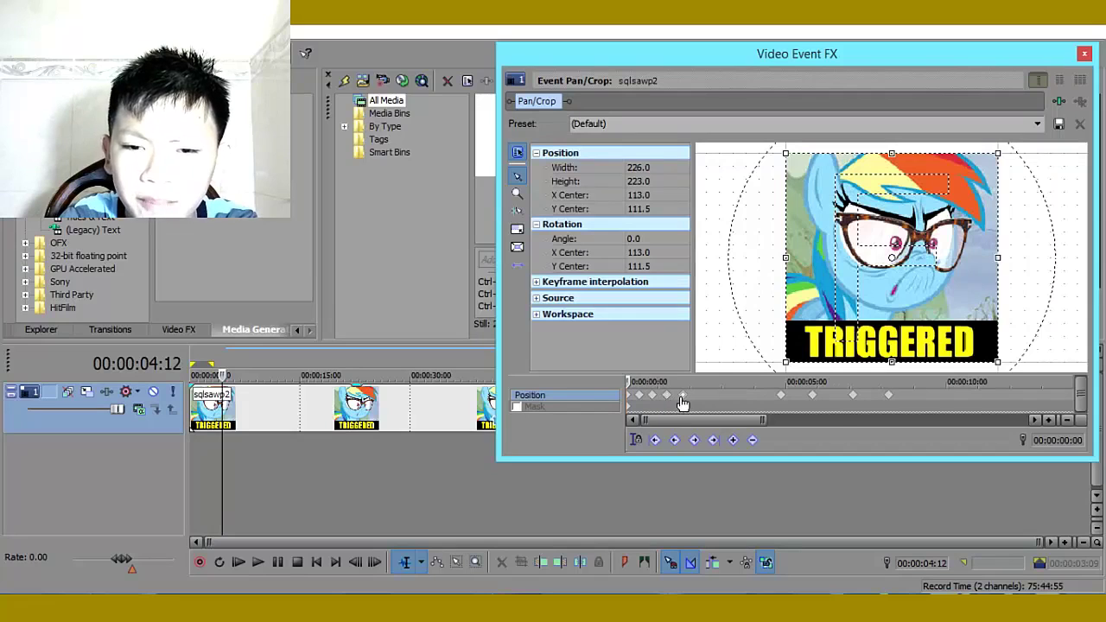
{"action": "left_click_drag", "start_coordinate": [781, 399], "coordinate": [696, 404]}
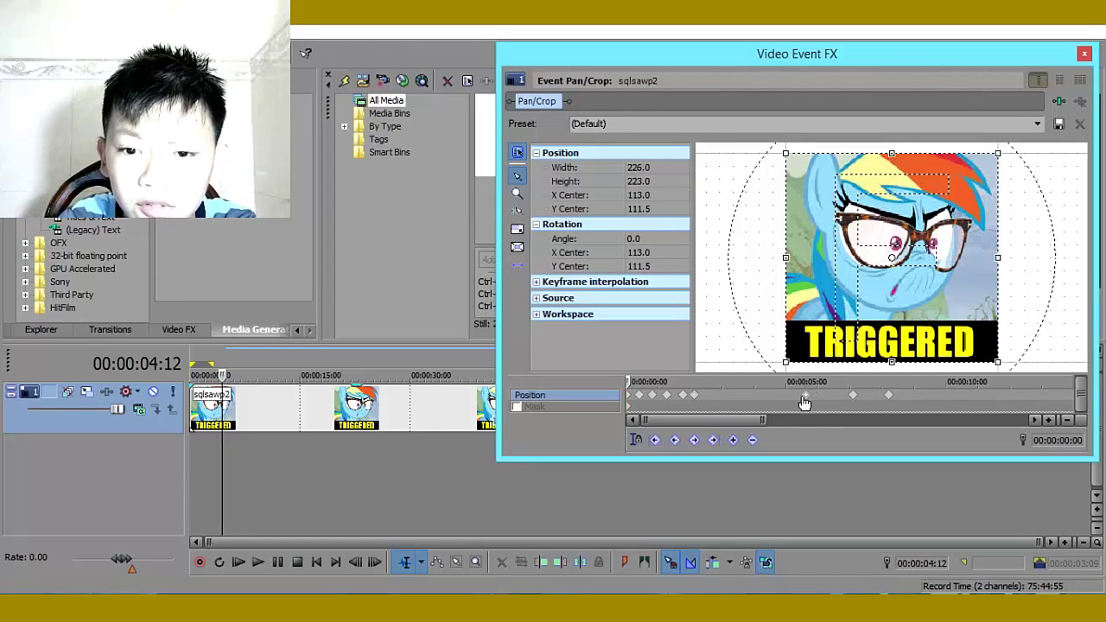
{"action": "left_click_drag", "start_coordinate": [810, 396], "coordinate": [710, 399]}
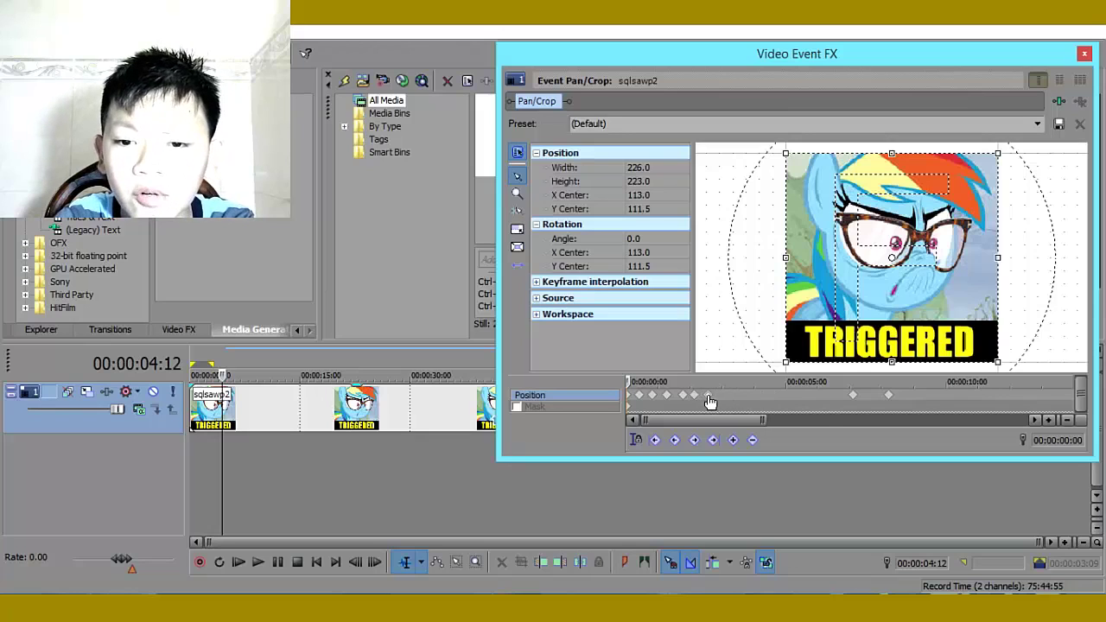
{"action": "left_click_drag", "start_coordinate": [855, 402], "coordinate": [728, 417]}
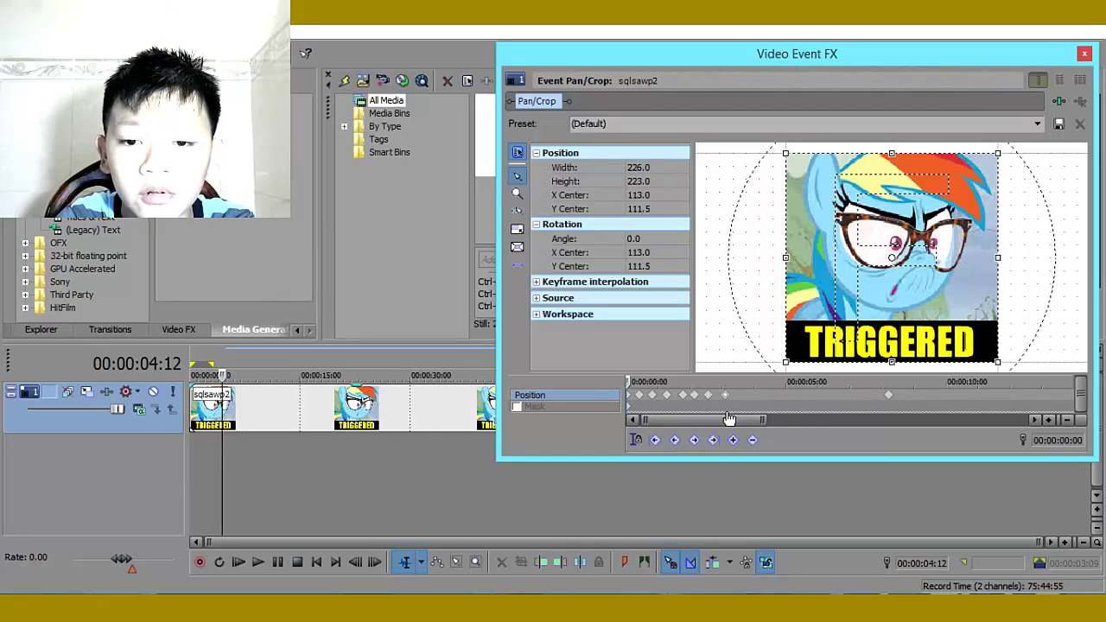
{"action": "left_click", "coordinate": [889, 396]}
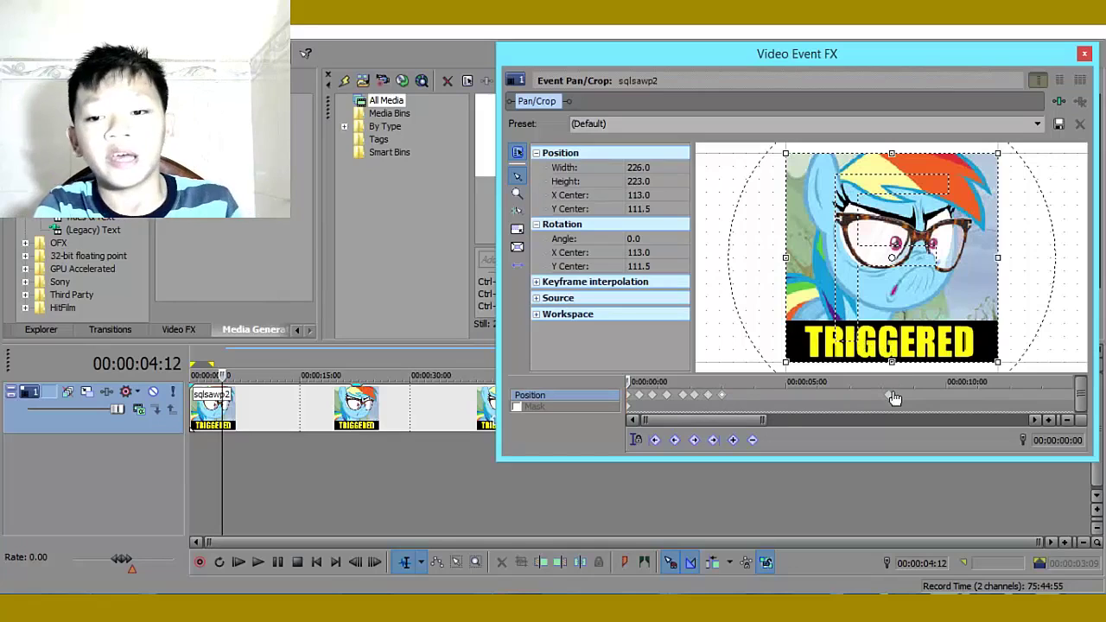
{"action": "left_click_drag", "start_coordinate": [889, 396], "coordinate": [734, 398]}
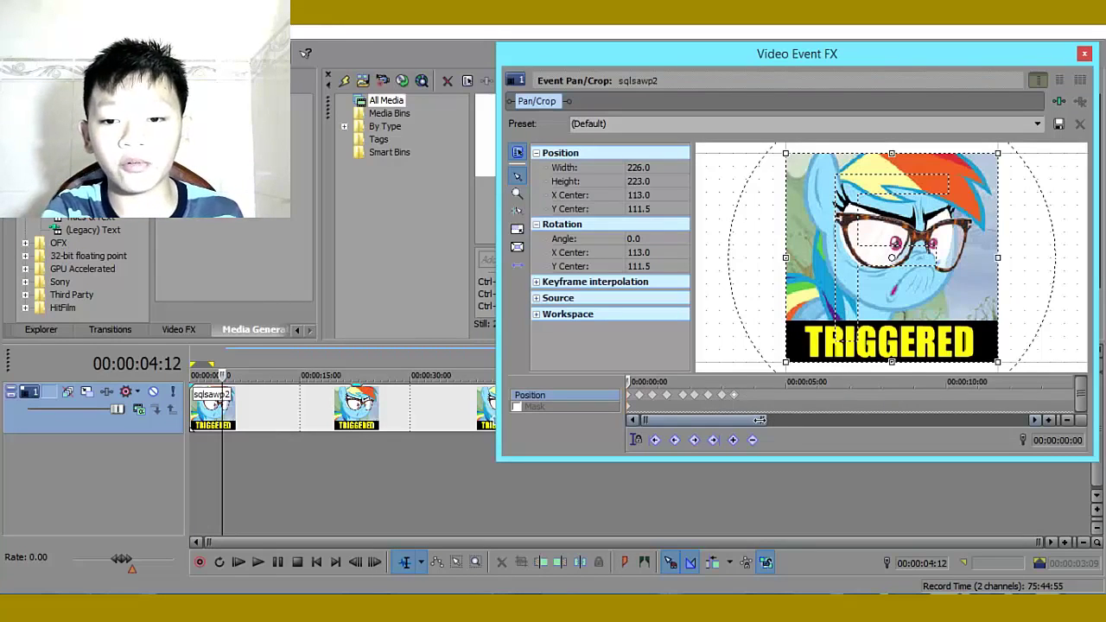
Move the four position keyframes after the first one to frames 1, 2, 3 and 4, one frame apart
{"action": "left_click_drag", "start_coordinate": [764, 419], "coordinate": [663, 422]}
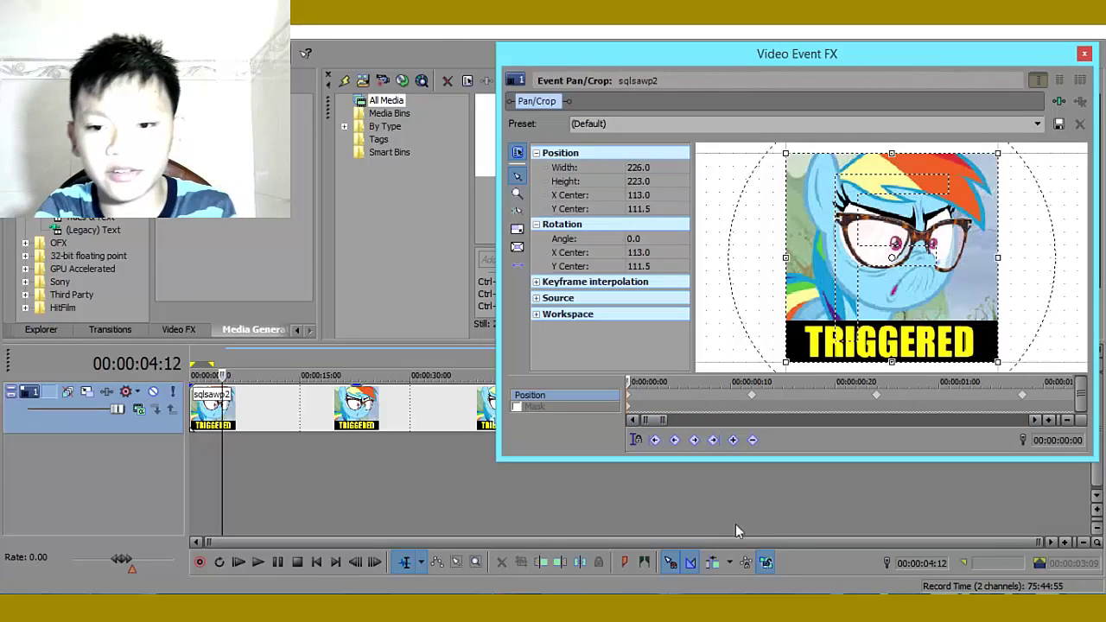
{"action": "left_click", "coordinate": [752, 439]}
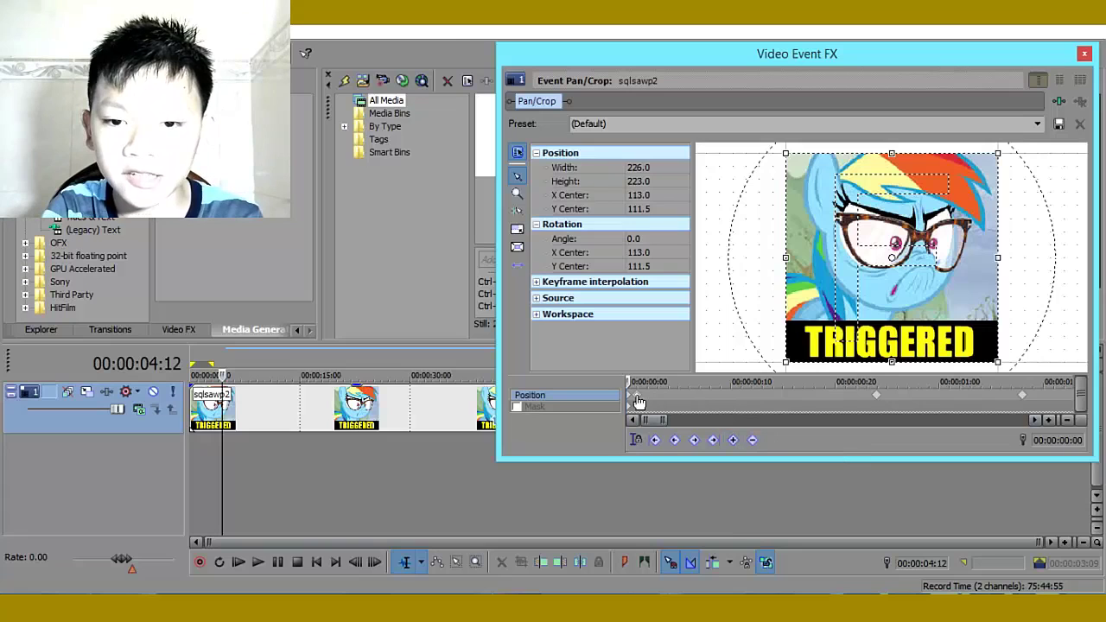
{"action": "left_click_drag", "start_coordinate": [878, 397], "coordinate": [794, 398]}
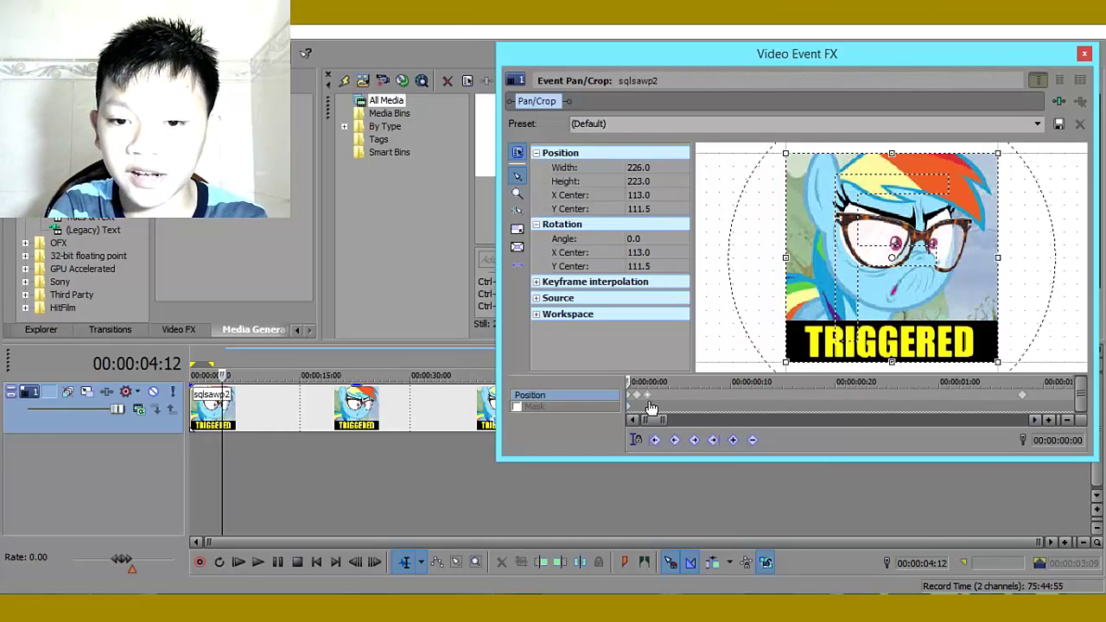
{"action": "left_click_drag", "start_coordinate": [1021, 397], "coordinate": [655, 392]}
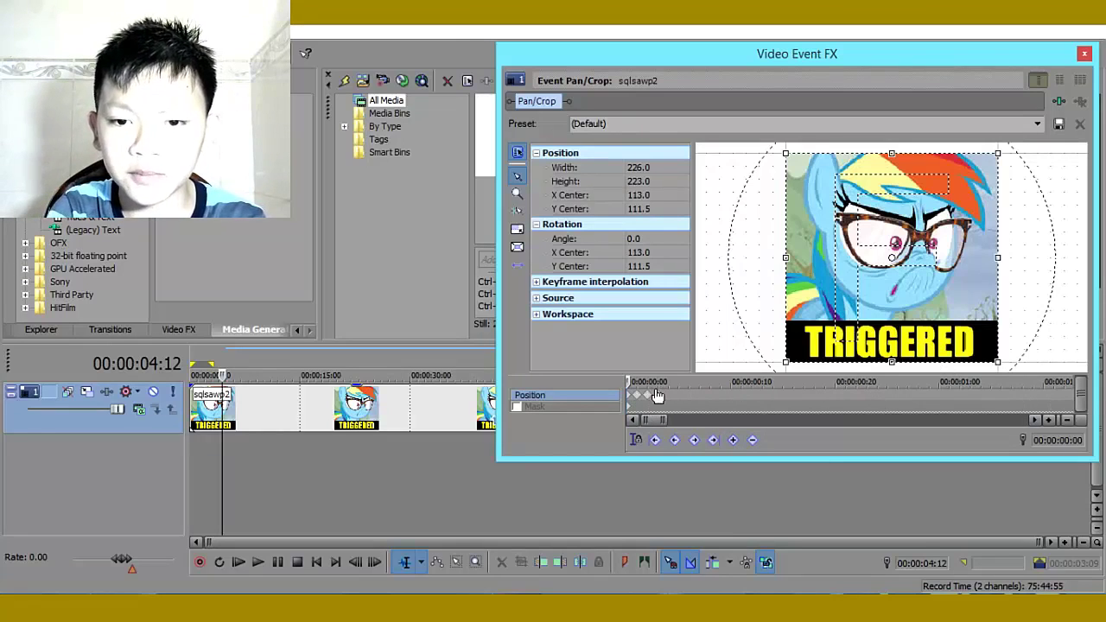
{"action": "left_click", "coordinate": [699, 421]}
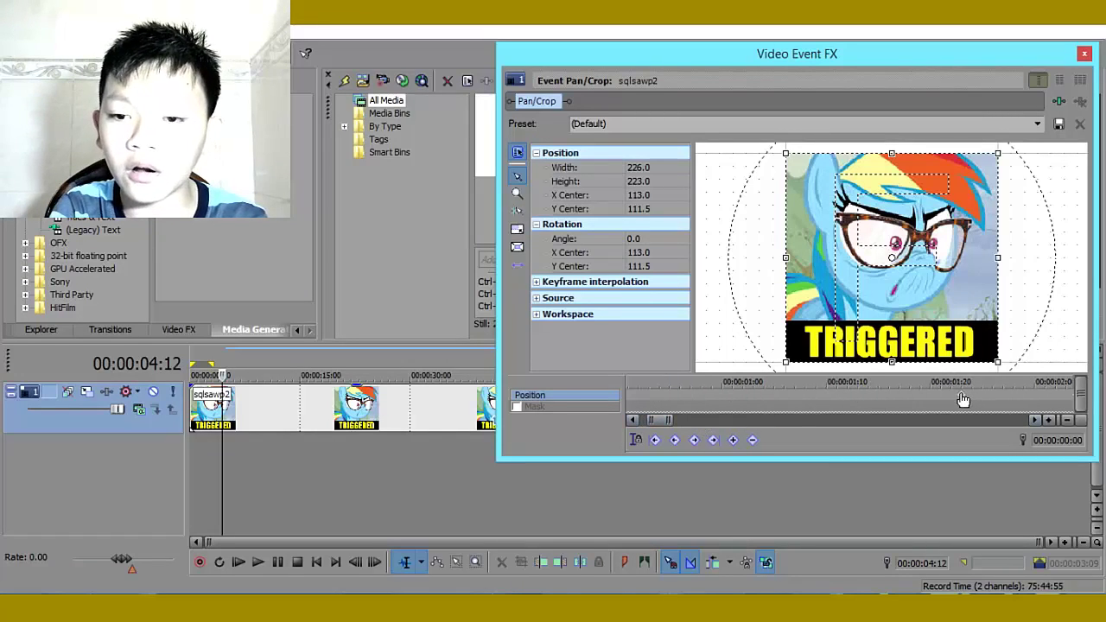
{"action": "left_click_drag", "start_coordinate": [960, 396], "coordinate": [674, 397]}
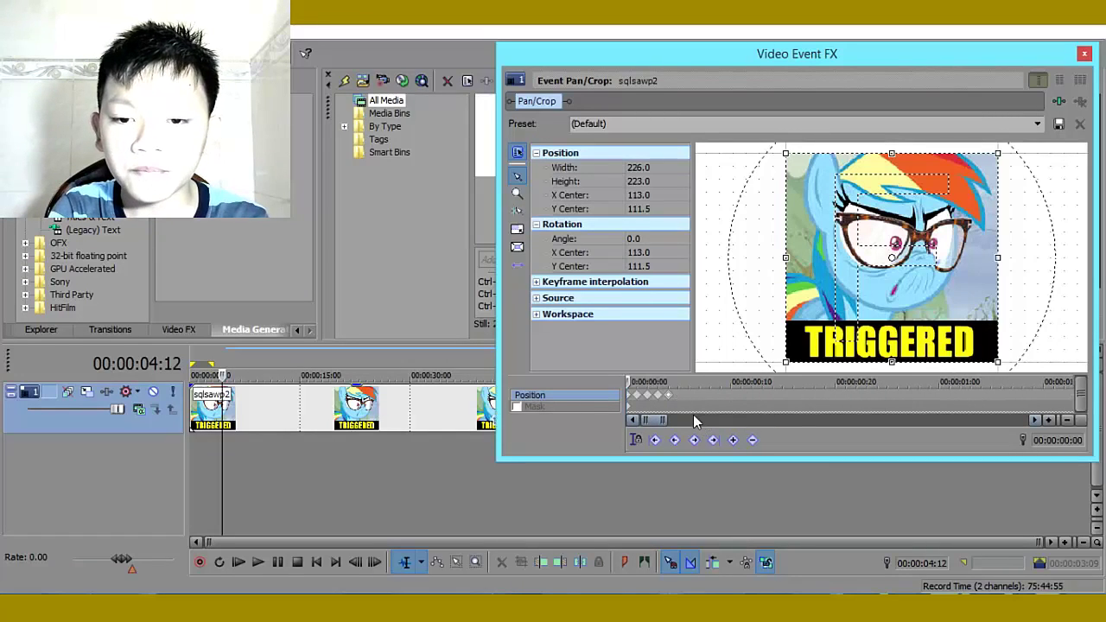
{"action": "left_click", "coordinate": [695, 422]}
{"action": "left_click", "coordinate": [720, 424]}
{"action": "left_click", "coordinate": [720, 424]}
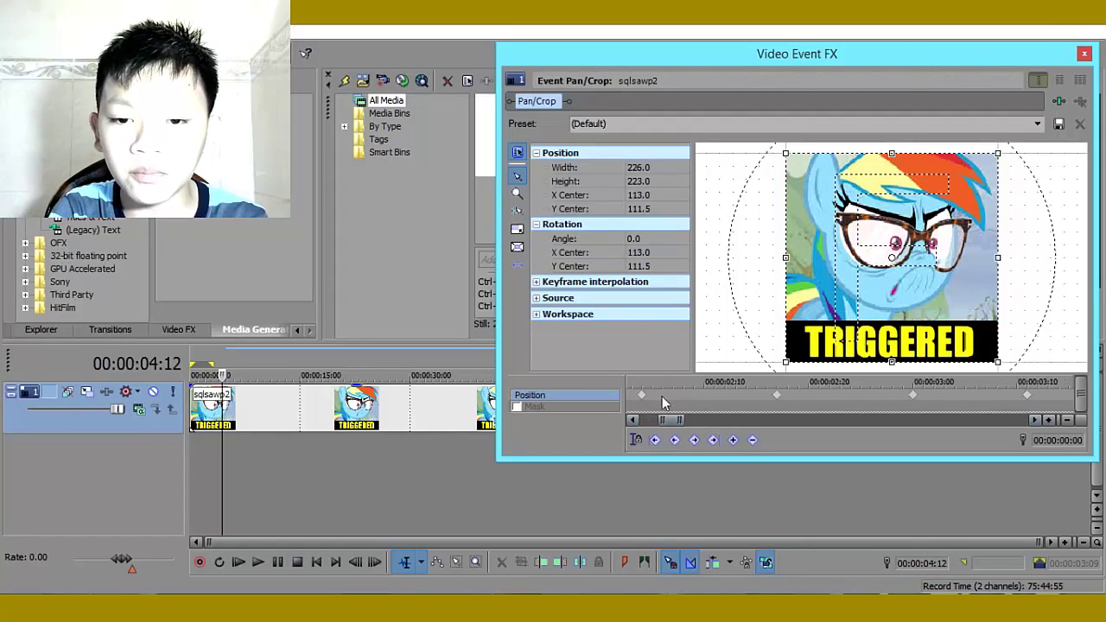
{"action": "left_click", "coordinate": [645, 395]}
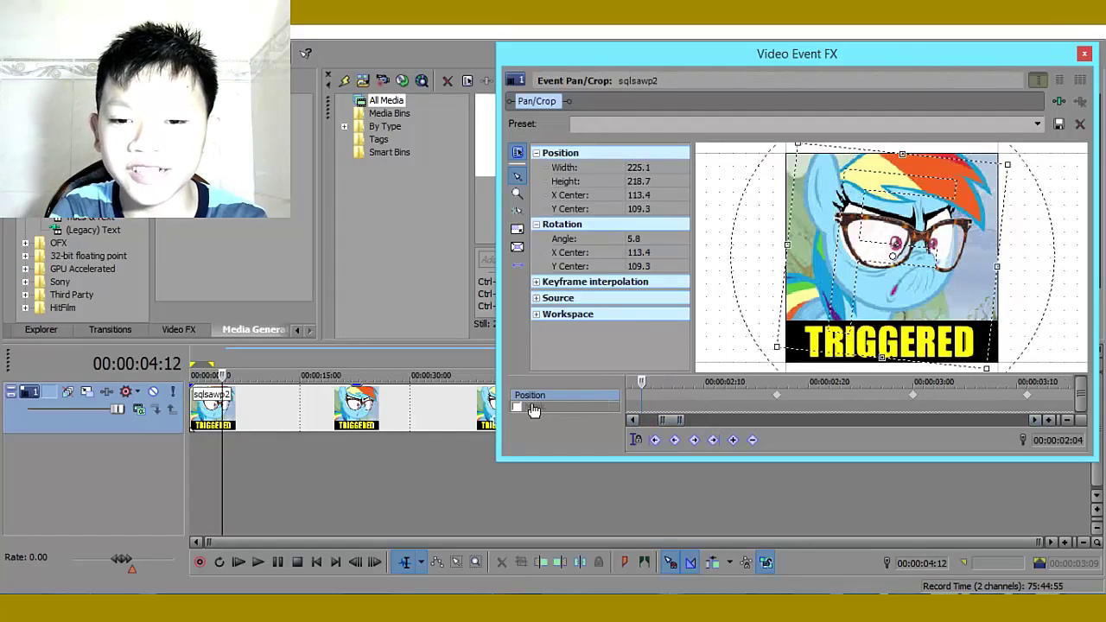
{"action": "key", "text": "ctrl+z"}
{"action": "key", "text": "ctrl+z"}
{"action": "key", "text": "ctrl+z"}
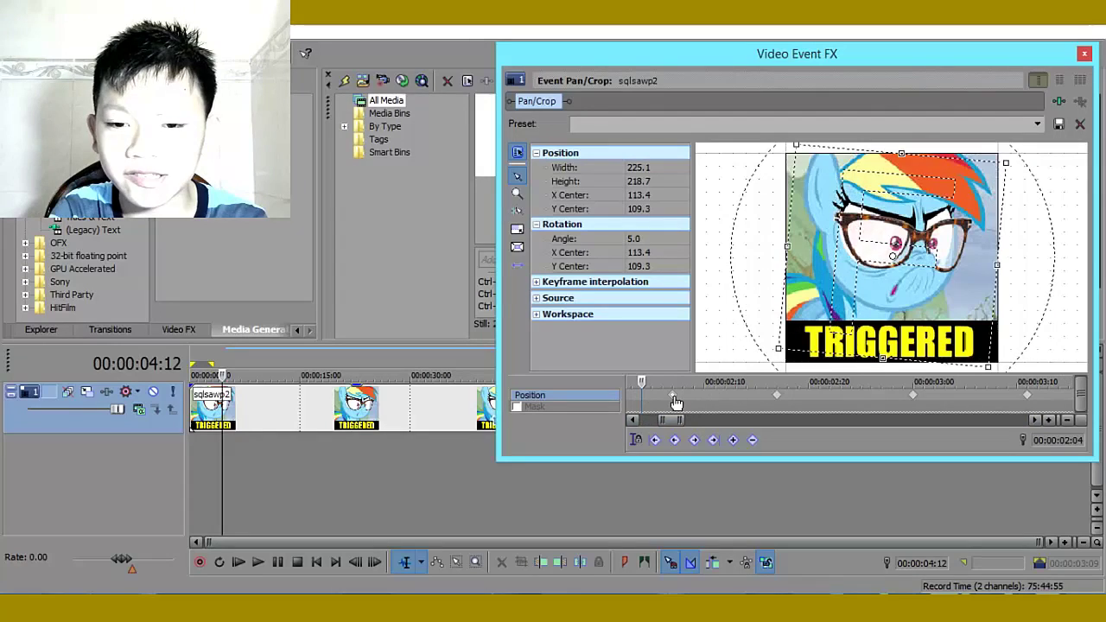
Delete all the later position keyframes, keeping only the five at the start of the clip
{"action": "left_click_drag", "start_coordinate": [678, 420], "coordinate": [652, 422]}
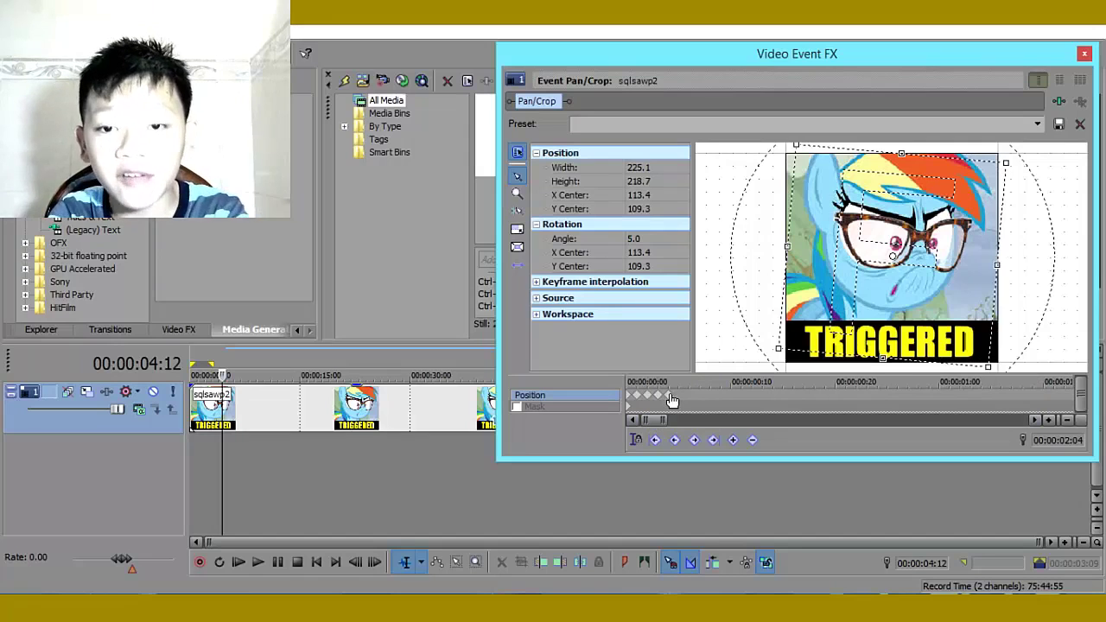
{"action": "left_click", "coordinate": [679, 421]}
{"action": "left_click_drag", "start_coordinate": [667, 424], "coordinate": [877, 420]}
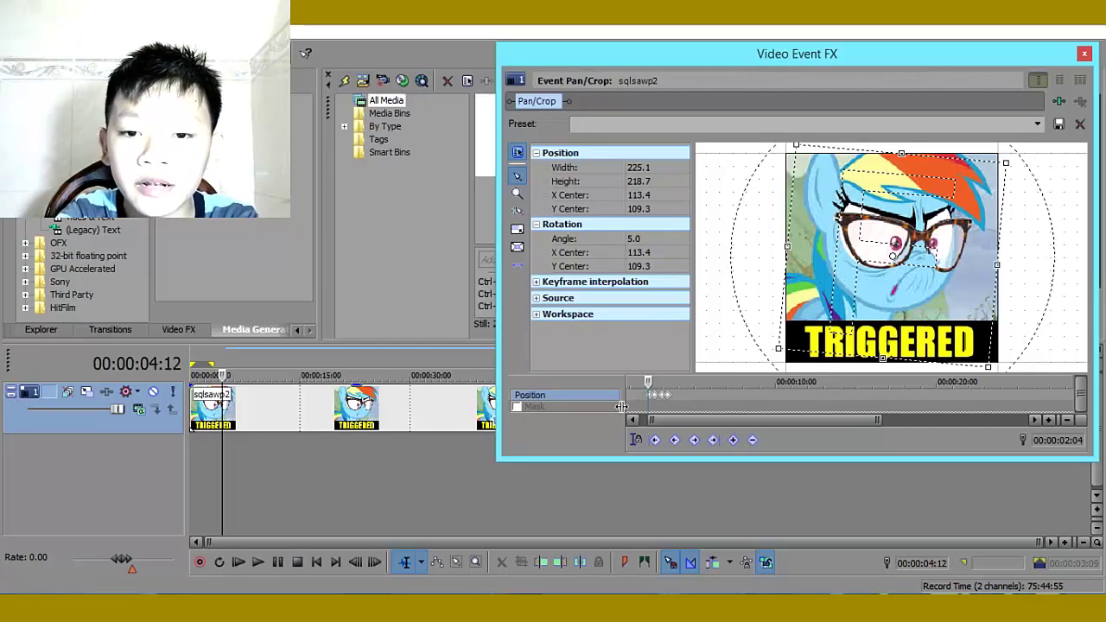
{"action": "key", "text": "Delete"}
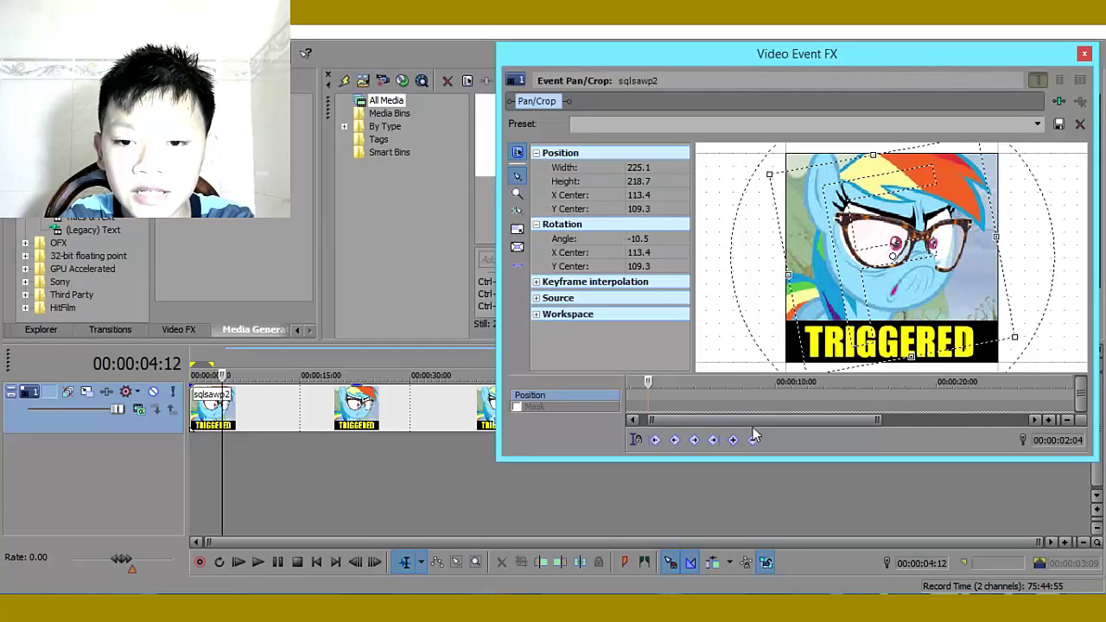
Copy the five position keyframes at the start and paste them at 00:00:00:05 and 00:00:00:10
{"action": "left_click_drag", "start_coordinate": [756, 425], "coordinate": [717, 422]}
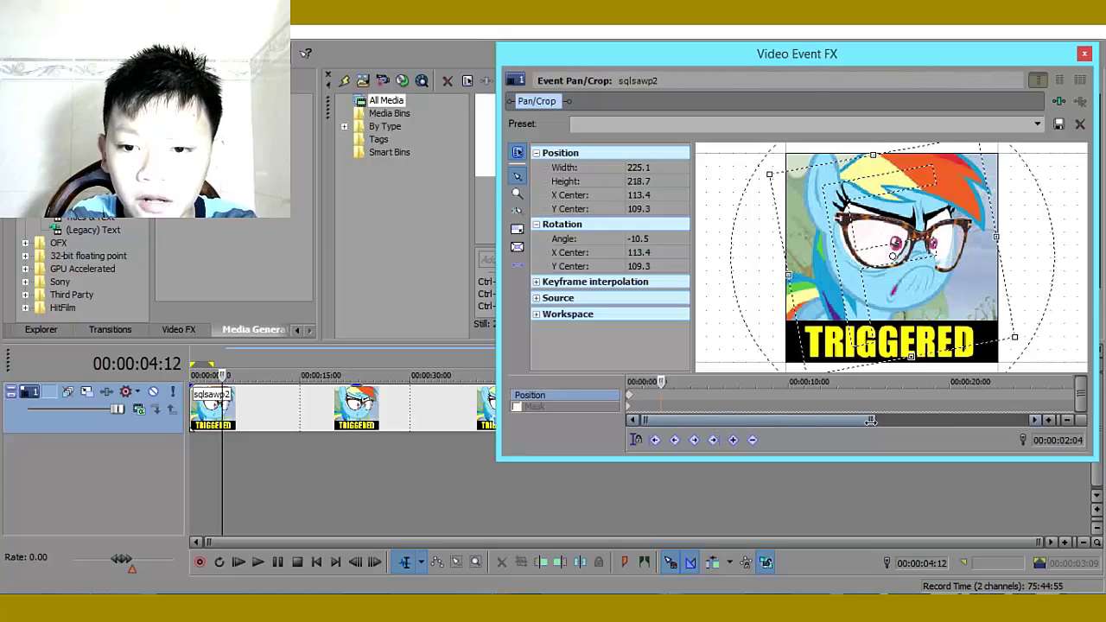
{"action": "left_click_drag", "start_coordinate": [871, 421], "coordinate": [665, 423]}
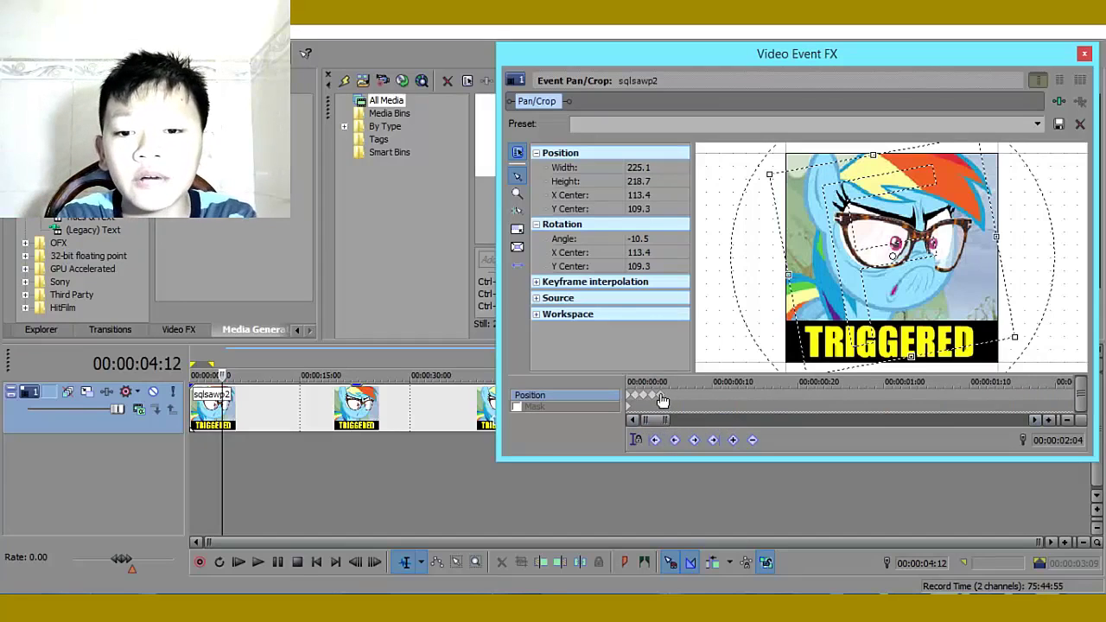
{"action": "left_click", "coordinate": [662, 395]}
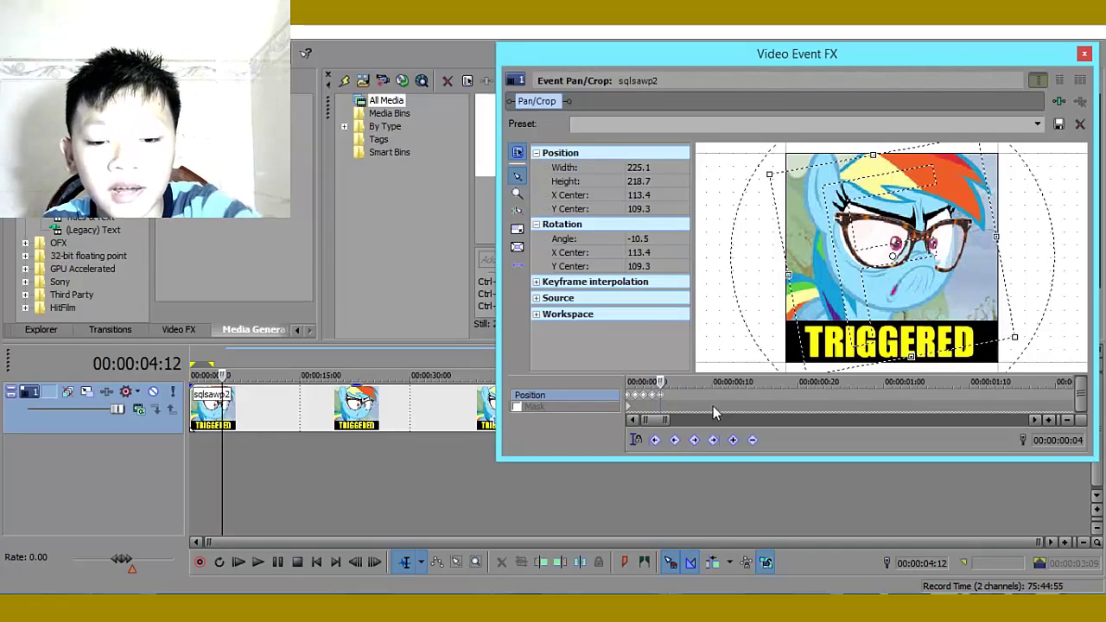
{"action": "left_click", "coordinate": [666, 392]}
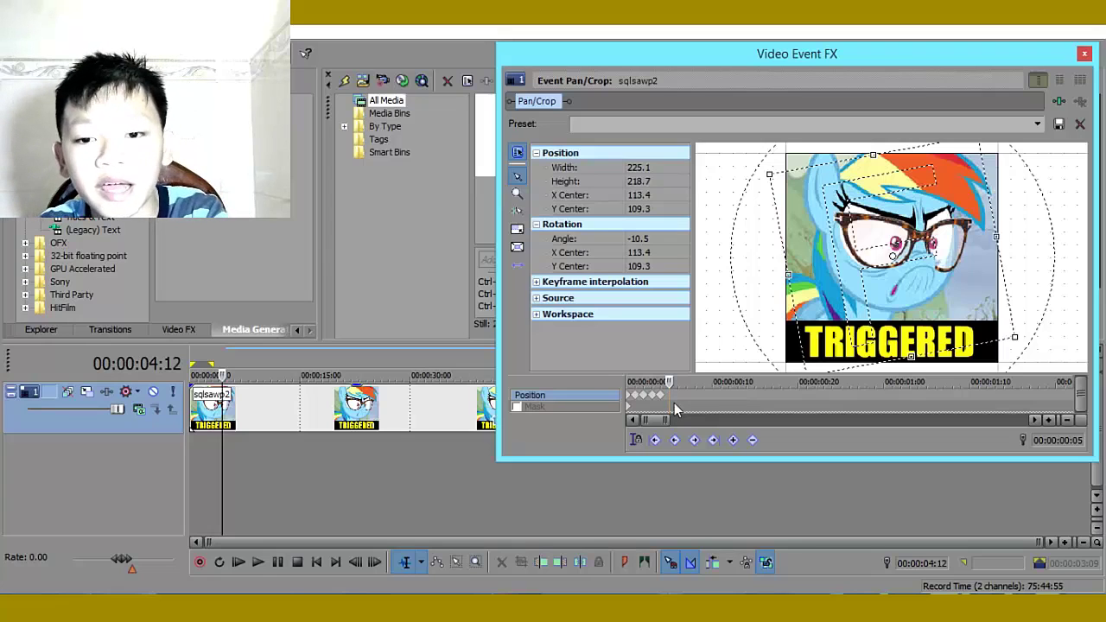
{"action": "key", "text": "ctrl+v"}
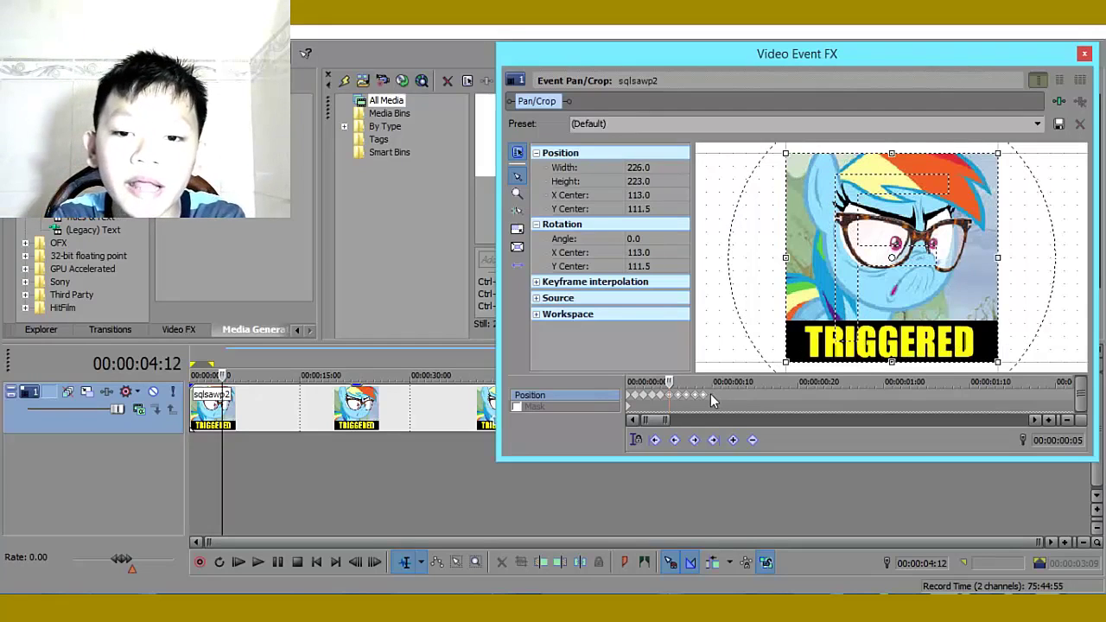
{"action": "left_click", "coordinate": [710, 394]}
{"action": "key", "text": "ctrl+v"}
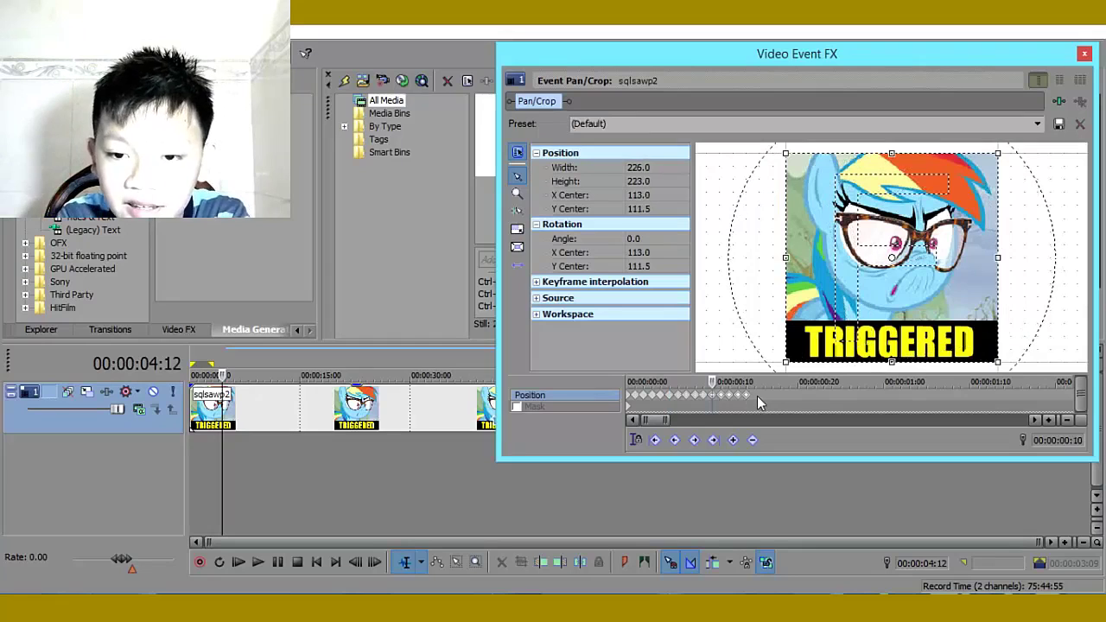
Paste the five copied position keyframes at 00:00:00:15, 00:00:00:20, 00:00:00:25, 00:00:01:00, 00:00:01:05 and 00:00:01:10
{"action": "left_click", "coordinate": [754, 393]}
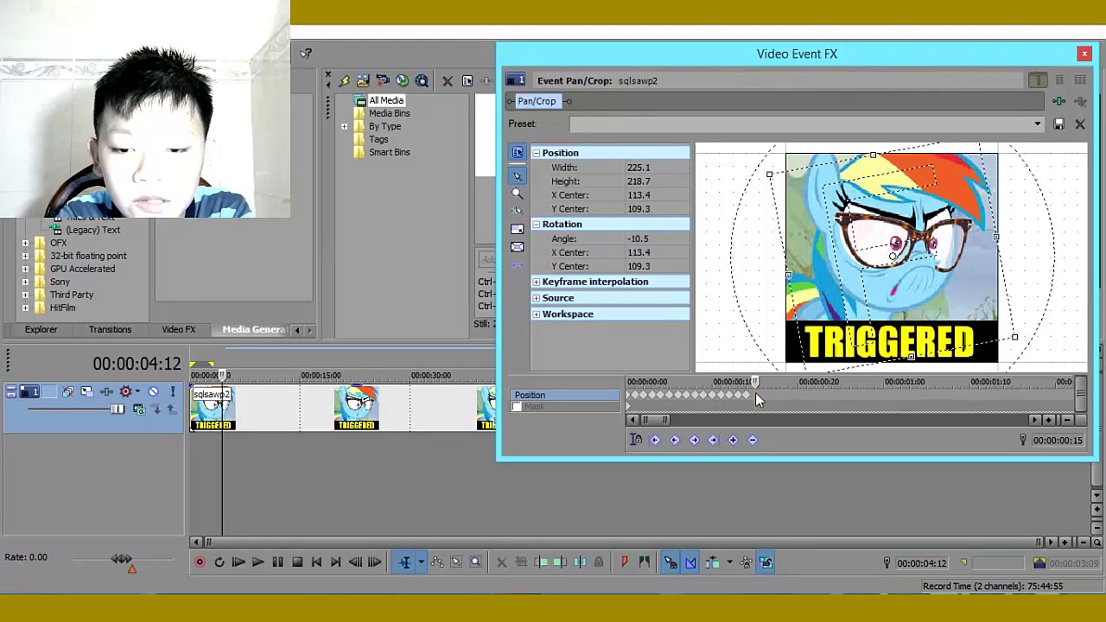
{"action": "left_click", "coordinate": [798, 395]}
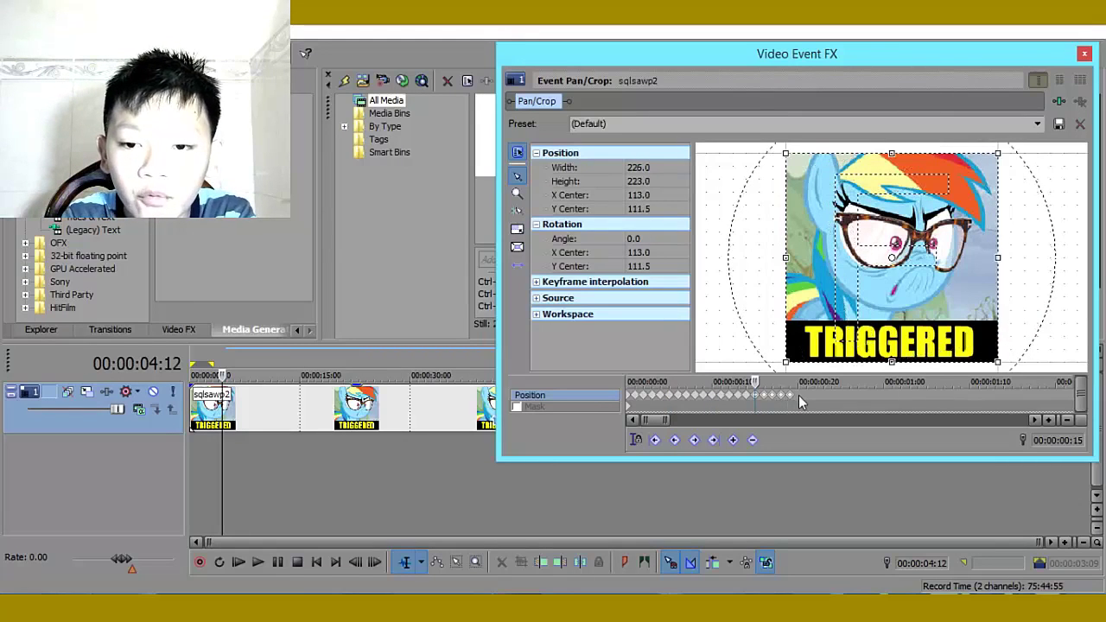
{"action": "key", "text": "ctrl+v"}
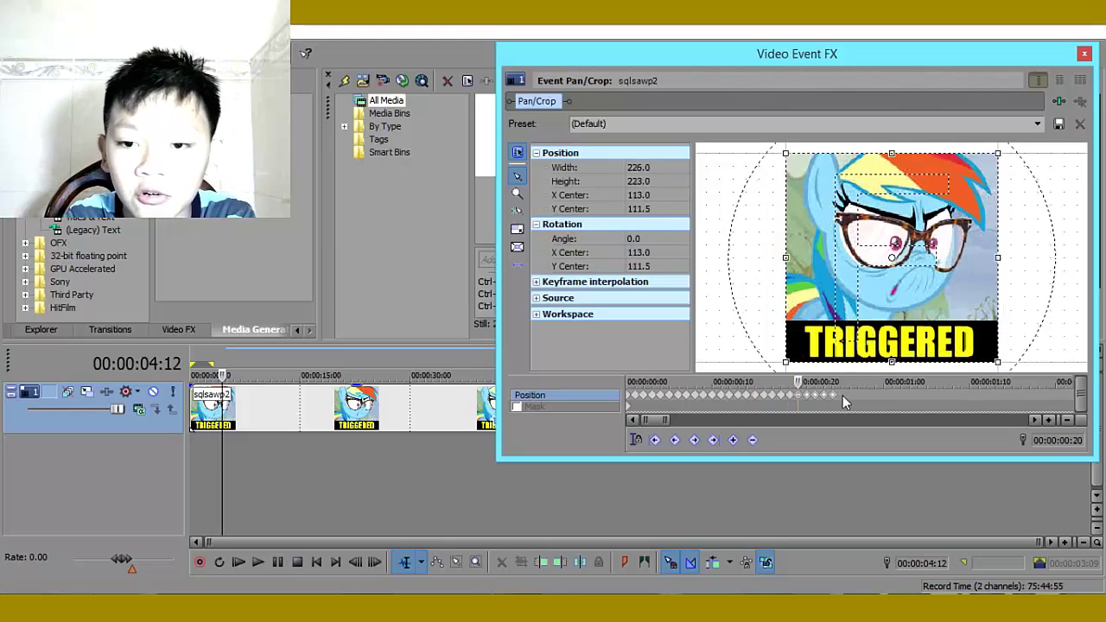
{"action": "left_click", "coordinate": [842, 394]}
{"action": "key", "text": "ctrl+v"}
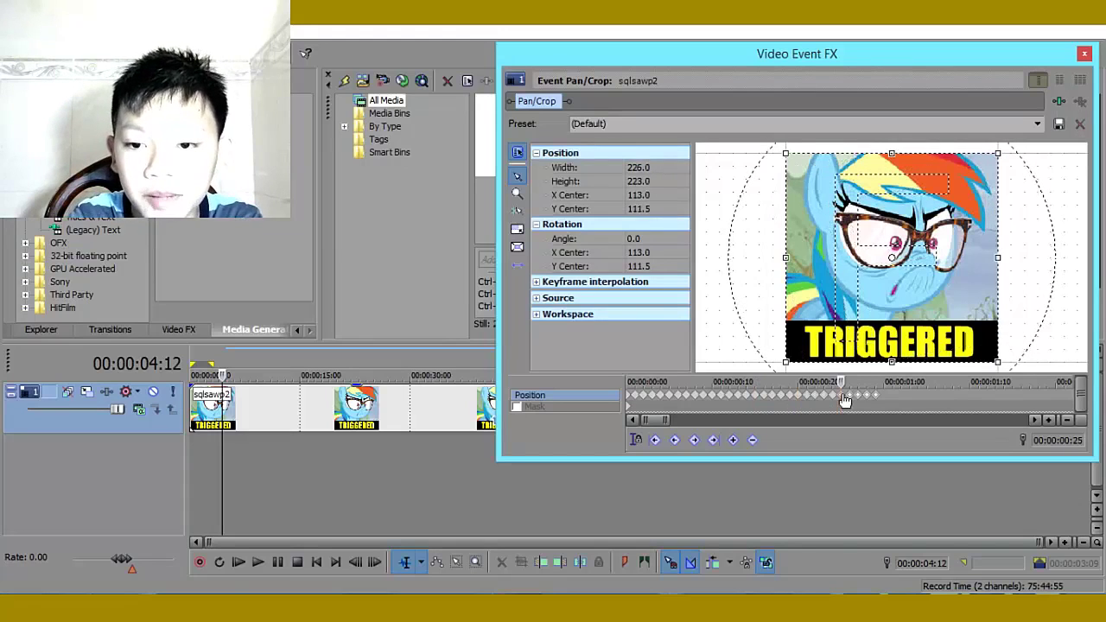
{"action": "left_click", "coordinate": [883, 391]}
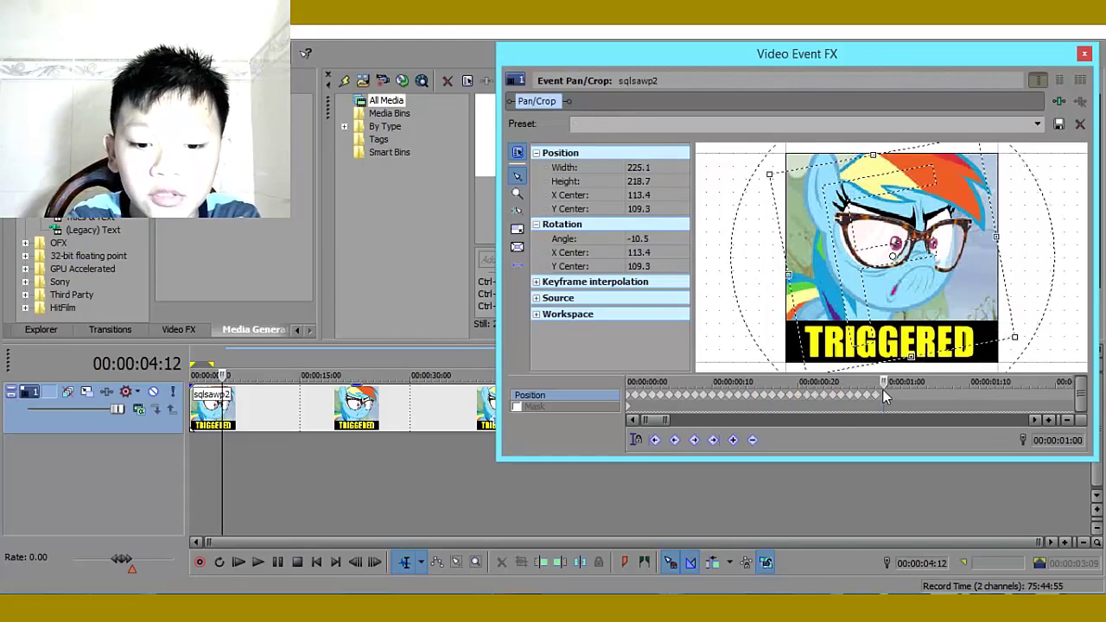
{"action": "key", "text": "ctrl+v"}
{"action": "left_click", "coordinate": [927, 393]}
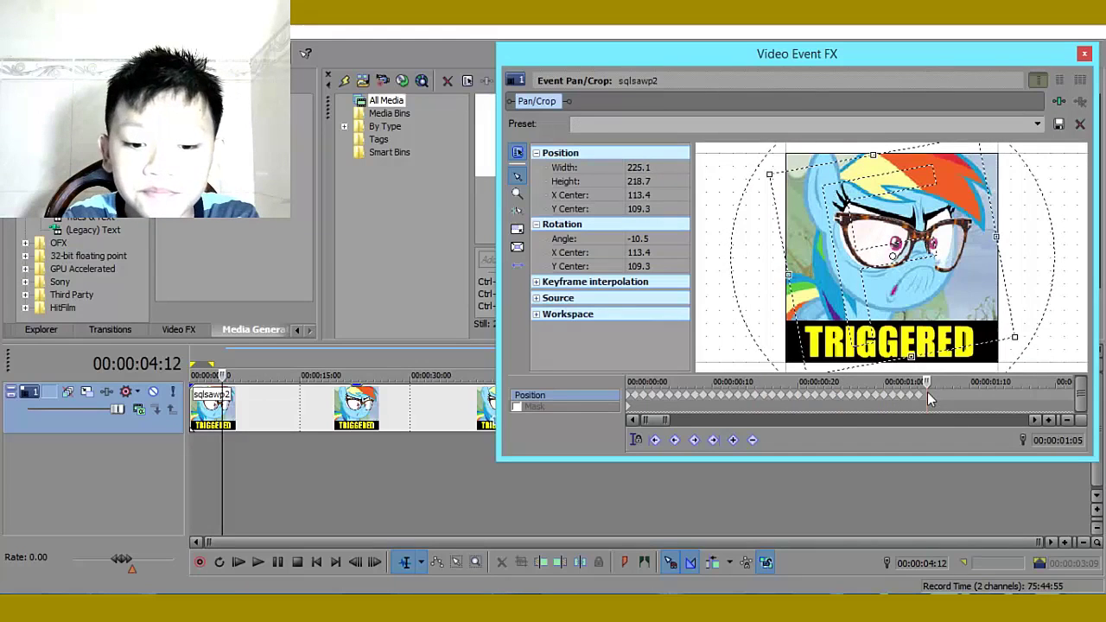
{"action": "key", "text": "ctrl+v"}
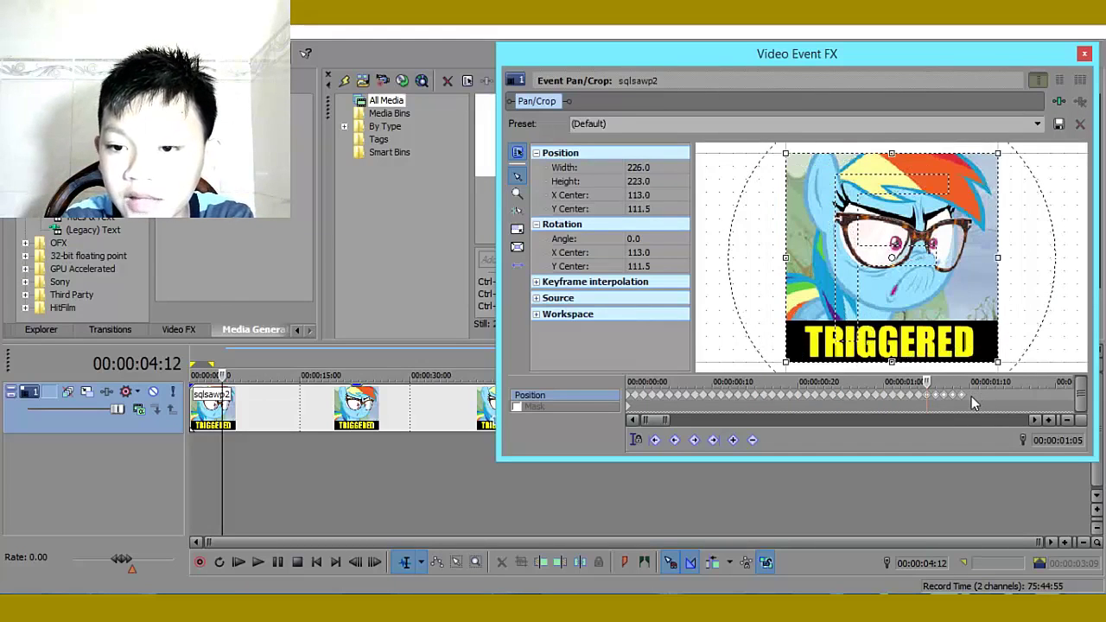
{"action": "left_click", "coordinate": [971, 395]}
{"action": "key", "text": "ctrl+v"}
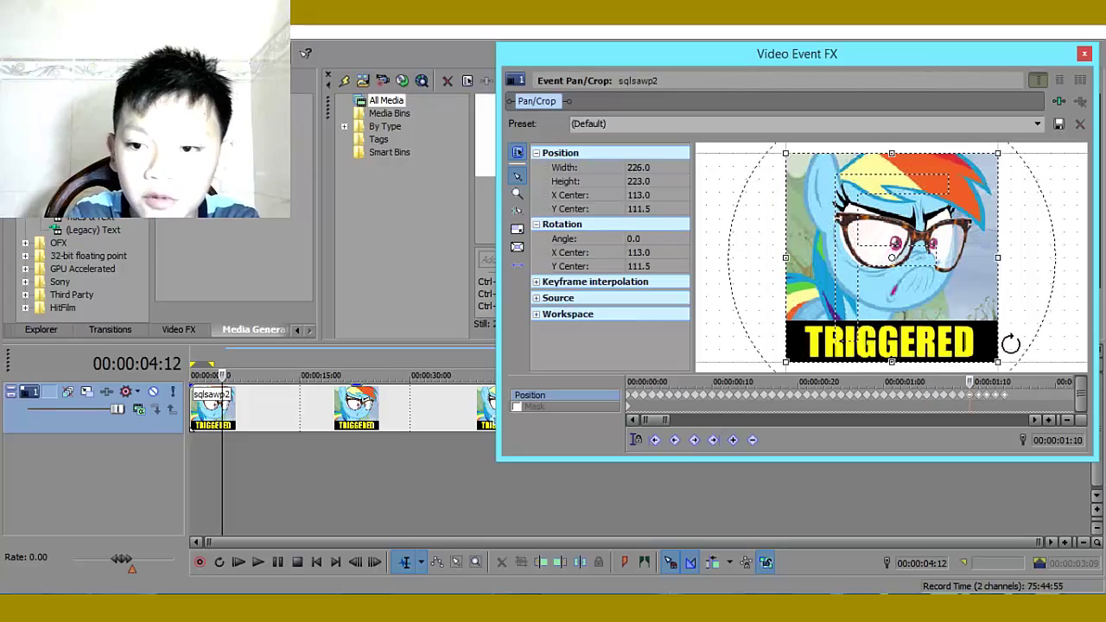
Close the clip's Event Pan/Crop window and play the clip from the start to preview the shake
{"action": "left_click", "coordinate": [1058, 101]}
{"action": "left_click", "coordinate": [1062, 121]}
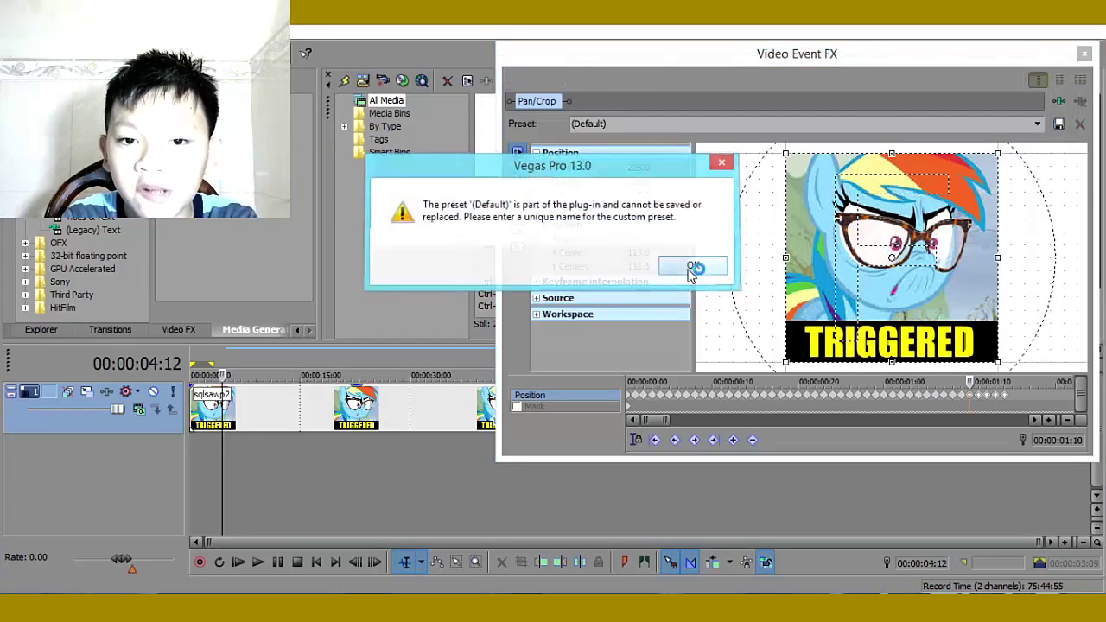
{"action": "left_click", "coordinate": [692, 267]}
{"action": "left_click", "coordinate": [1084, 54]}
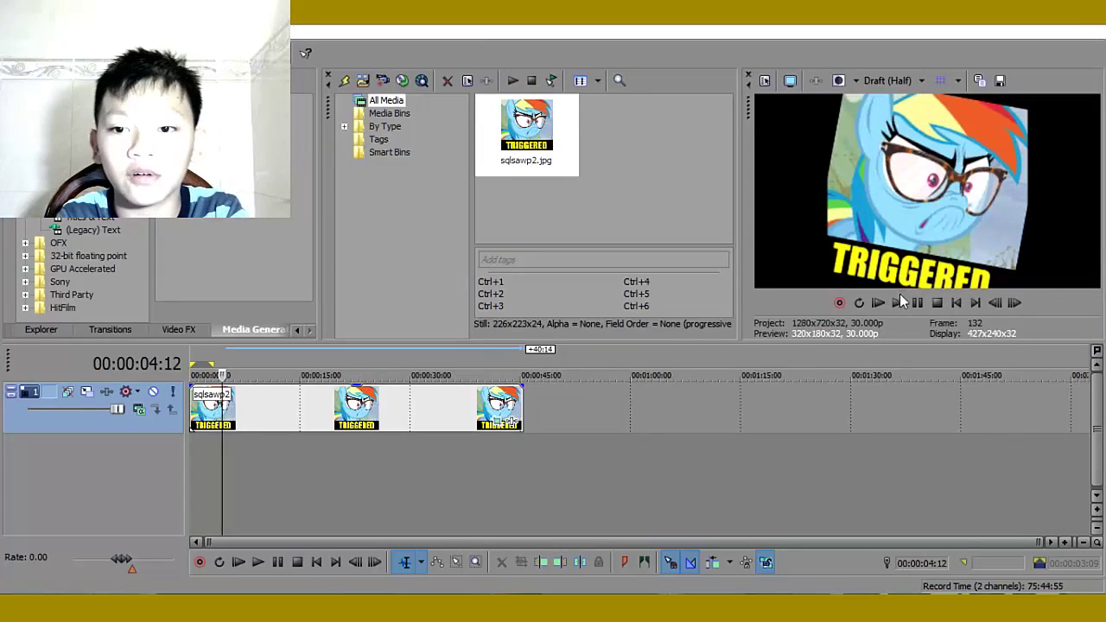
{"action": "left_click", "coordinate": [225, 474]}
{"action": "left_click_drag", "start_coordinate": [224, 477], "coordinate": [15, 472]}
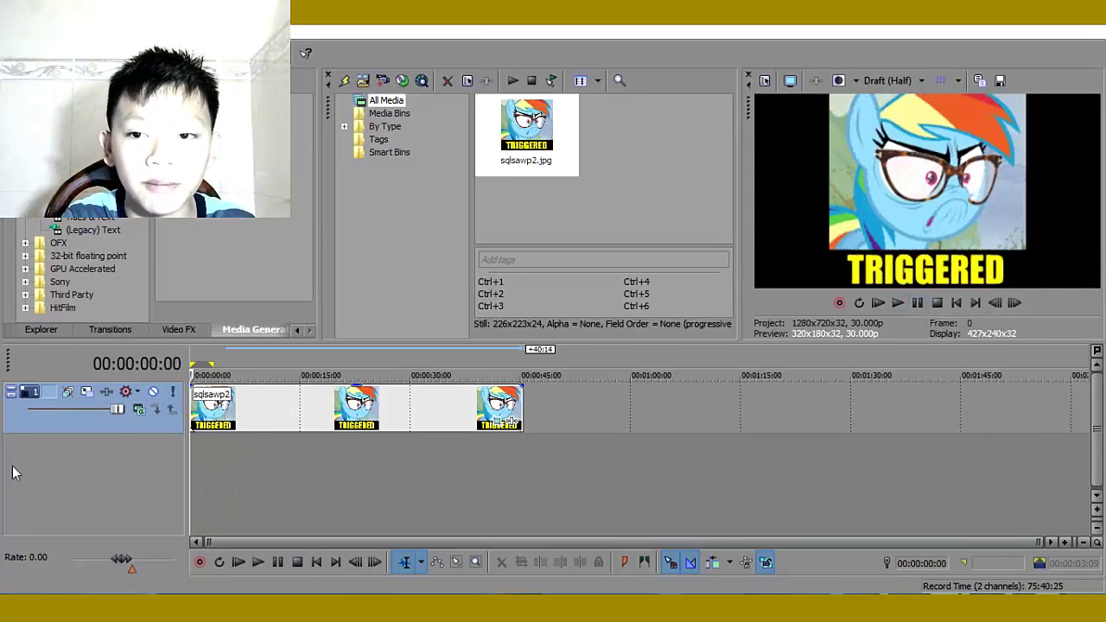
{"action": "left_click", "coordinate": [902, 300]}
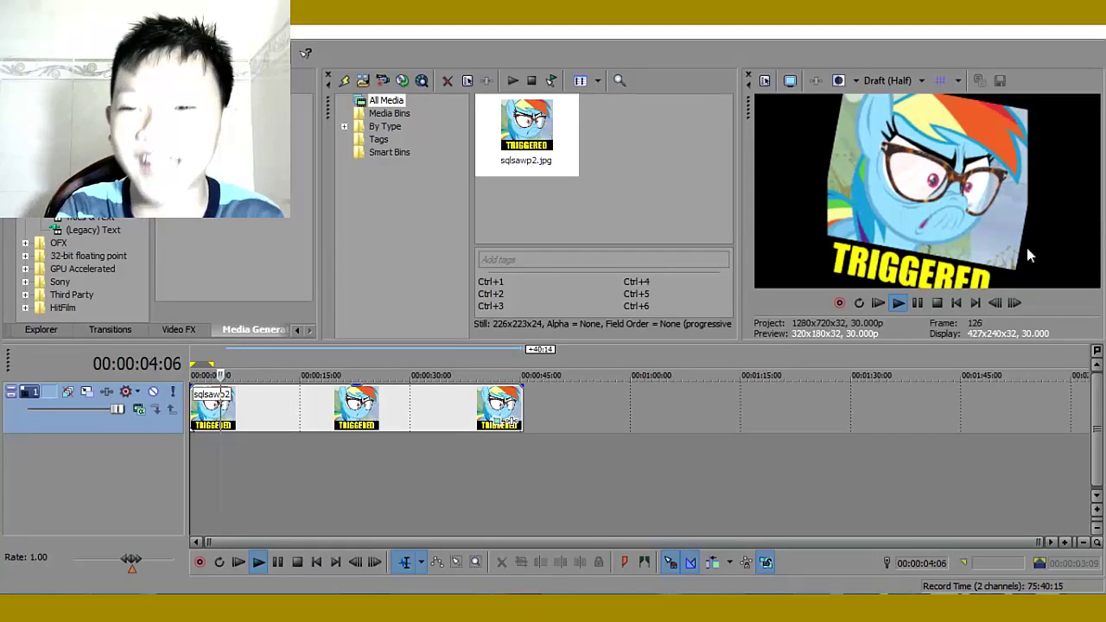
{"action": "left_click", "coordinate": [918, 304]}
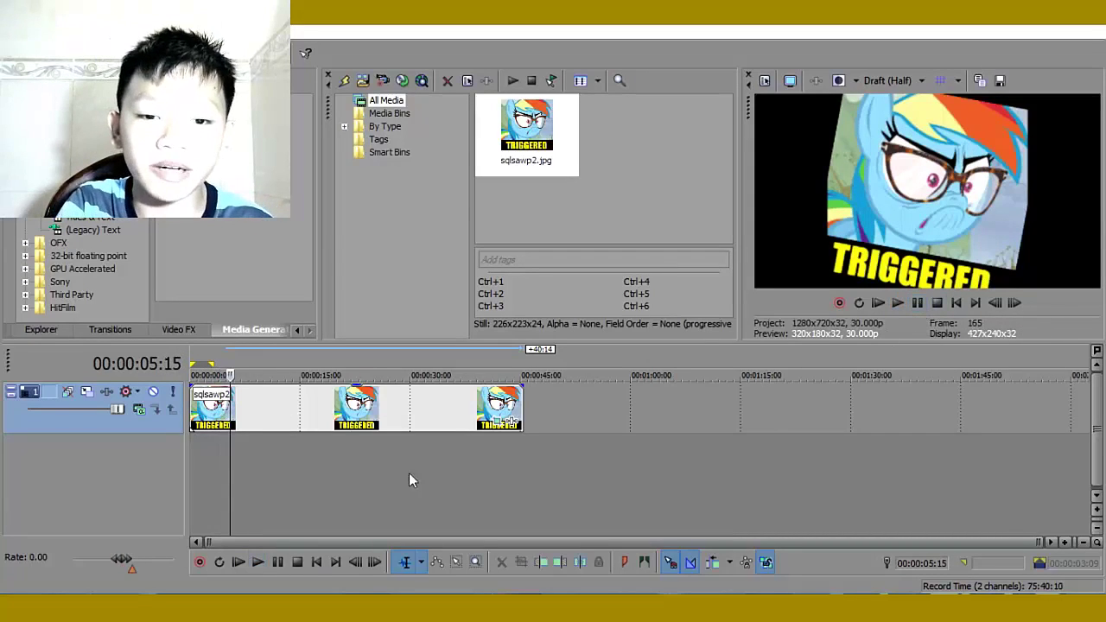
Reopen Event Pan/Crop for the clip and paste the copied position keyframes at 00:00:01:14
{"action": "left_click", "coordinate": [501, 418]}
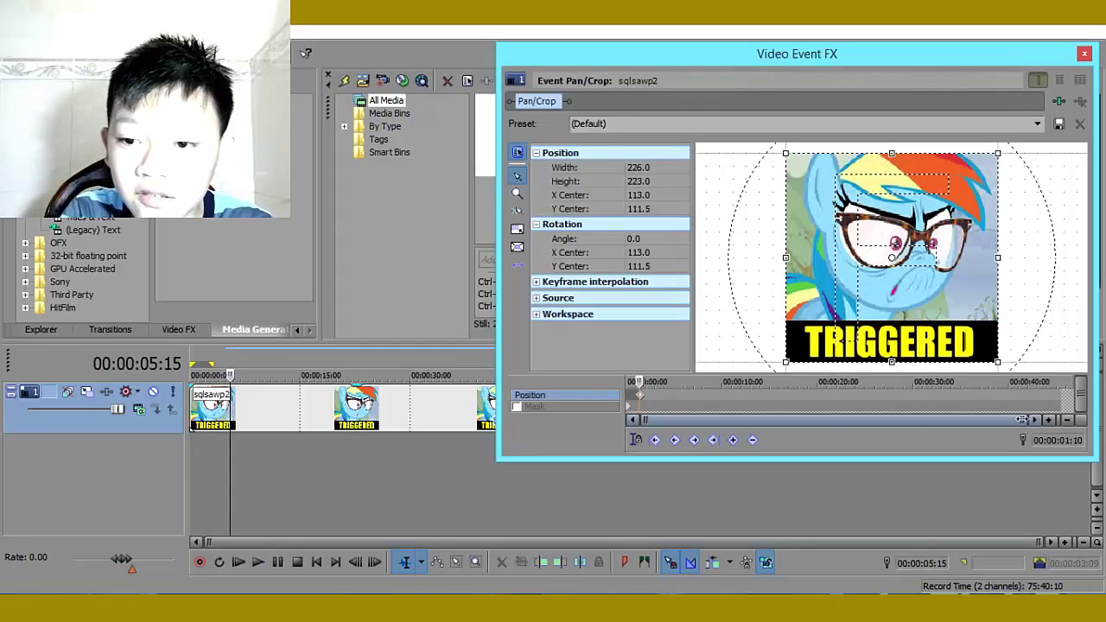
{"action": "left_click_drag", "start_coordinate": [1022, 420], "coordinate": [678, 444]}
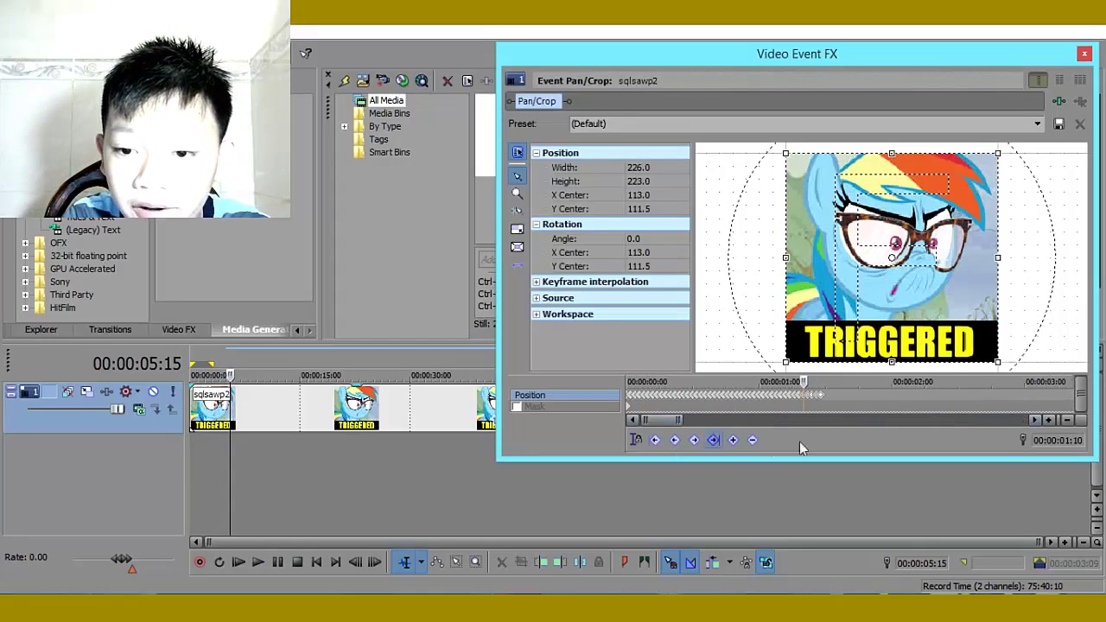
{"action": "left_click", "coordinate": [825, 395]}
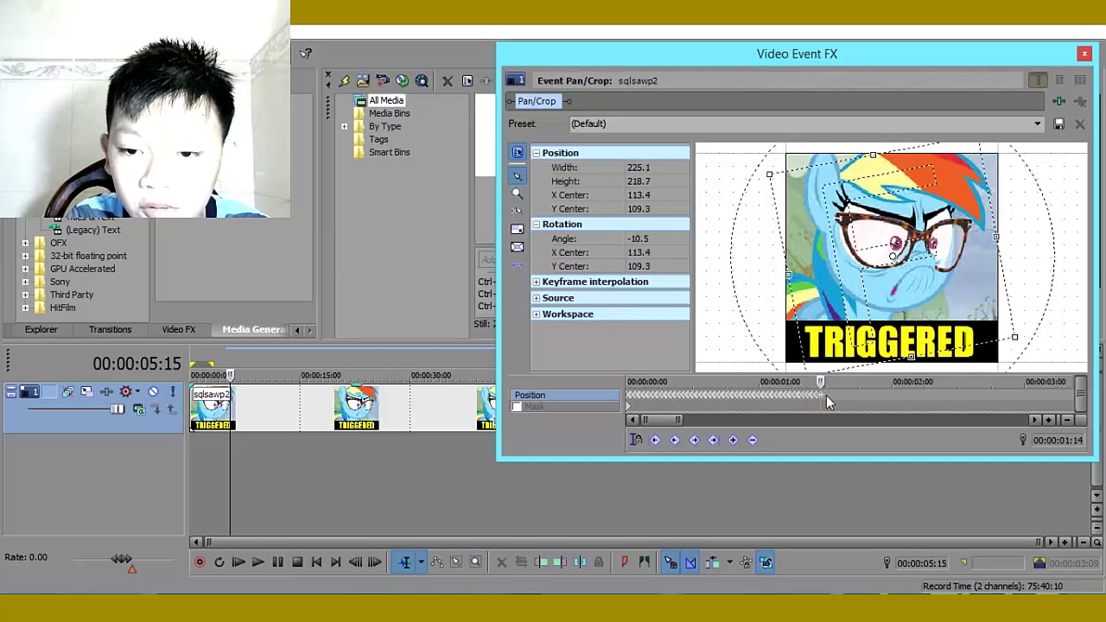
{"action": "key", "text": "ctrl+v"}
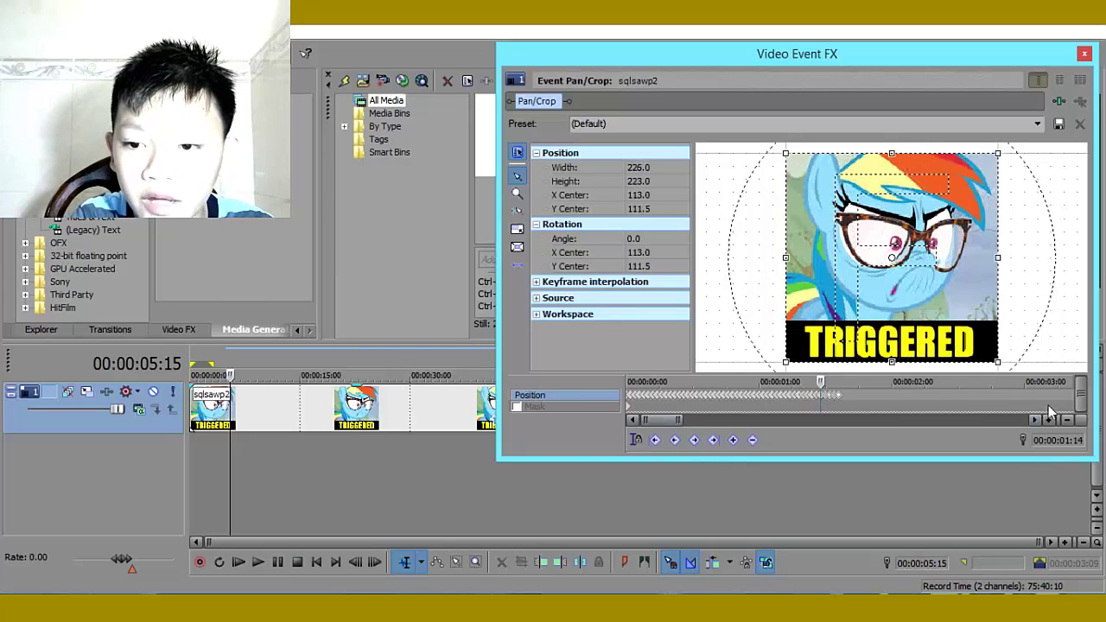
Paste the copied position keyframes at 00:00:01:19, 00:00:01:24, 00:00:01:29, 00:00:02:04 and 00:00:02:09
{"action": "mouse_move", "coordinate": [676, 419]}
{"action": "left_mouse_down"}
{"action": "mouse_move", "coordinate": [706, 438]}
{"action": "mouse_move", "coordinate": [674, 430]}
{"action": "left_mouse_up"}
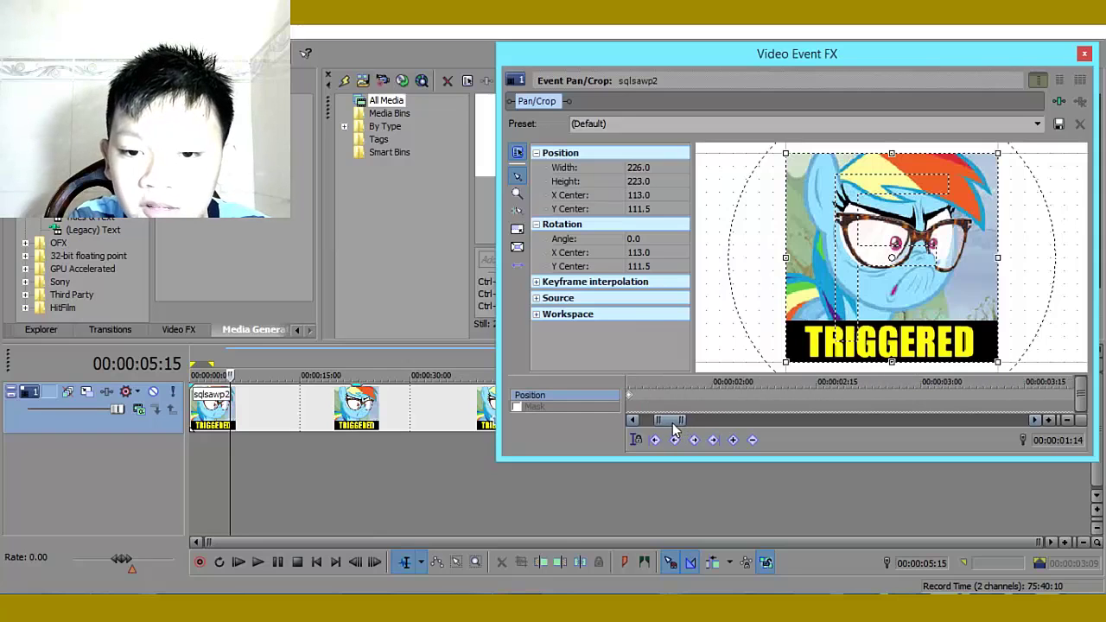
{"action": "left_click", "coordinate": [635, 398]}
{"action": "key", "text": "ctrl+v"}
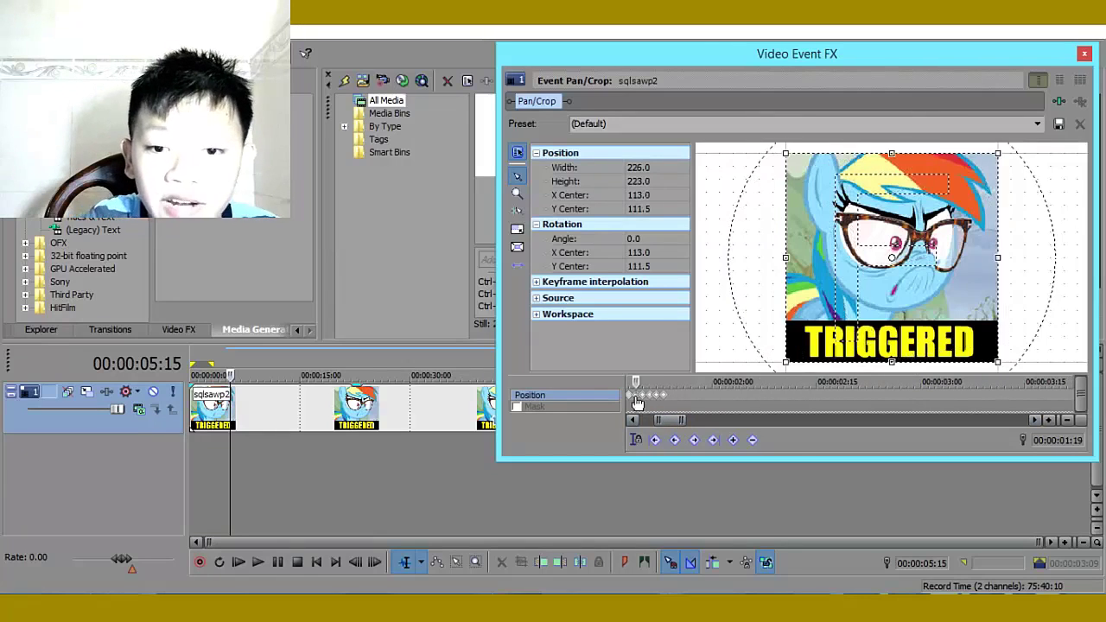
{"action": "left_click", "coordinate": [672, 393]}
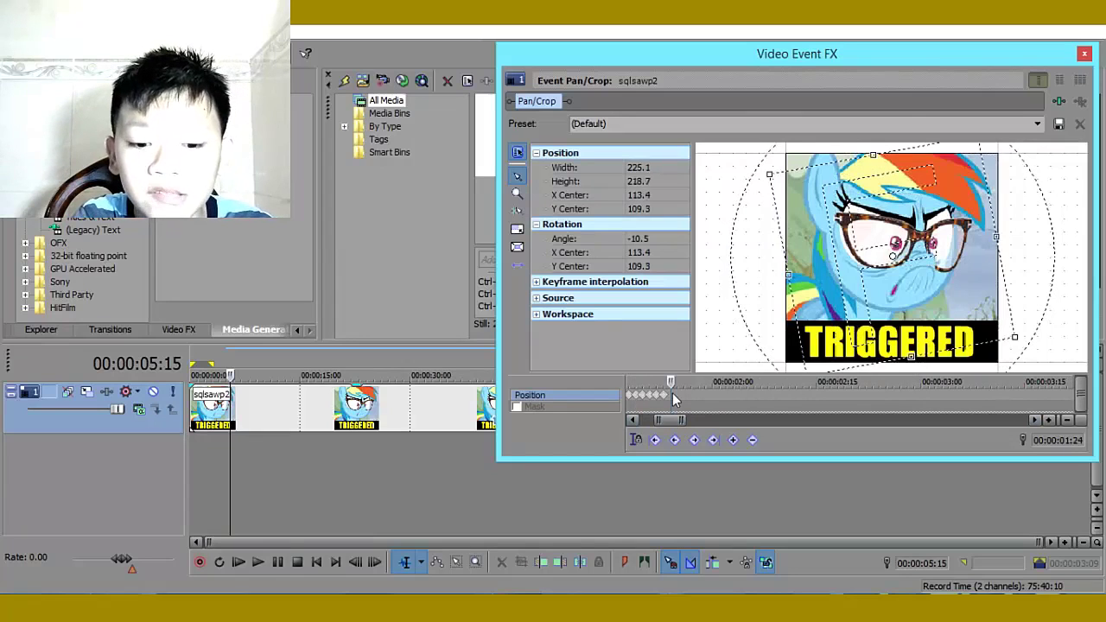
{"action": "key", "text": "ctrl+v"}
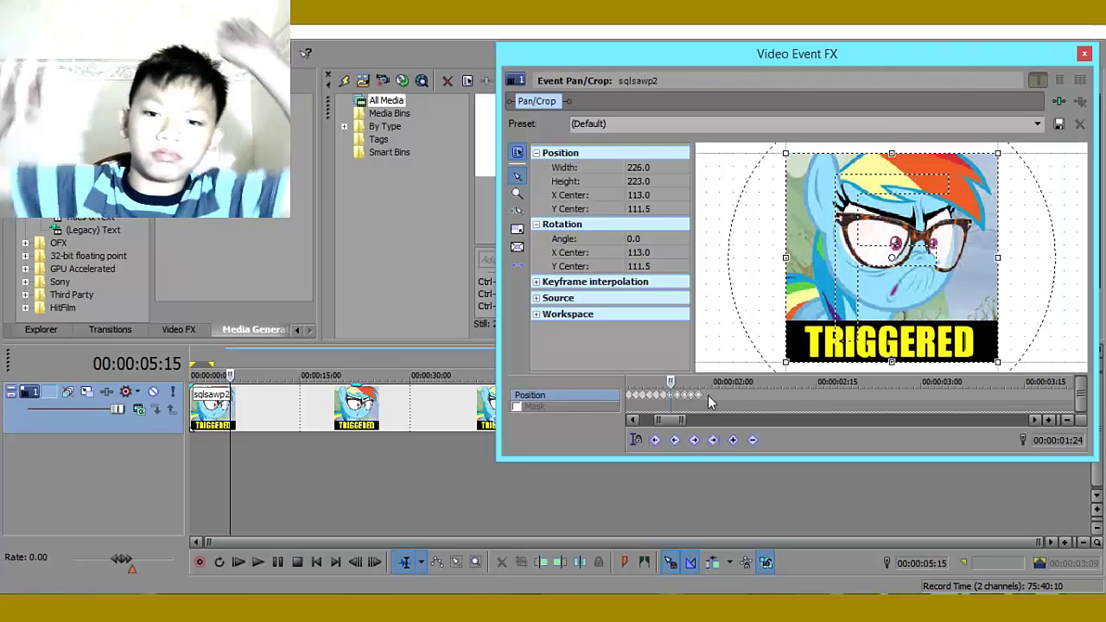
{"action": "left_click", "coordinate": [708, 395]}
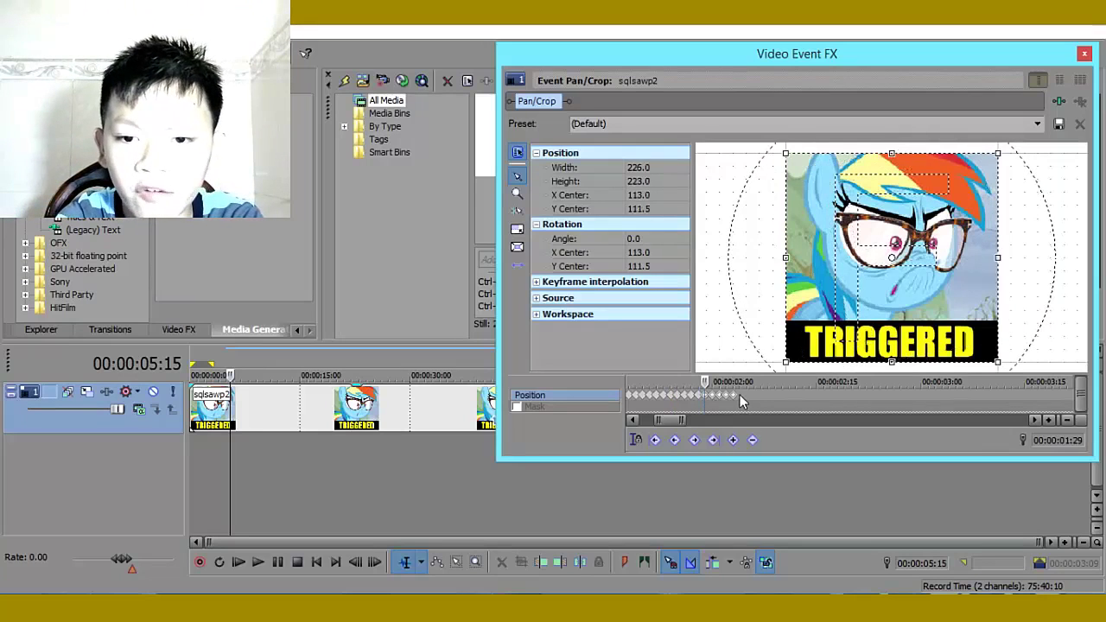
{"action": "left_click", "coordinate": [740, 395]}
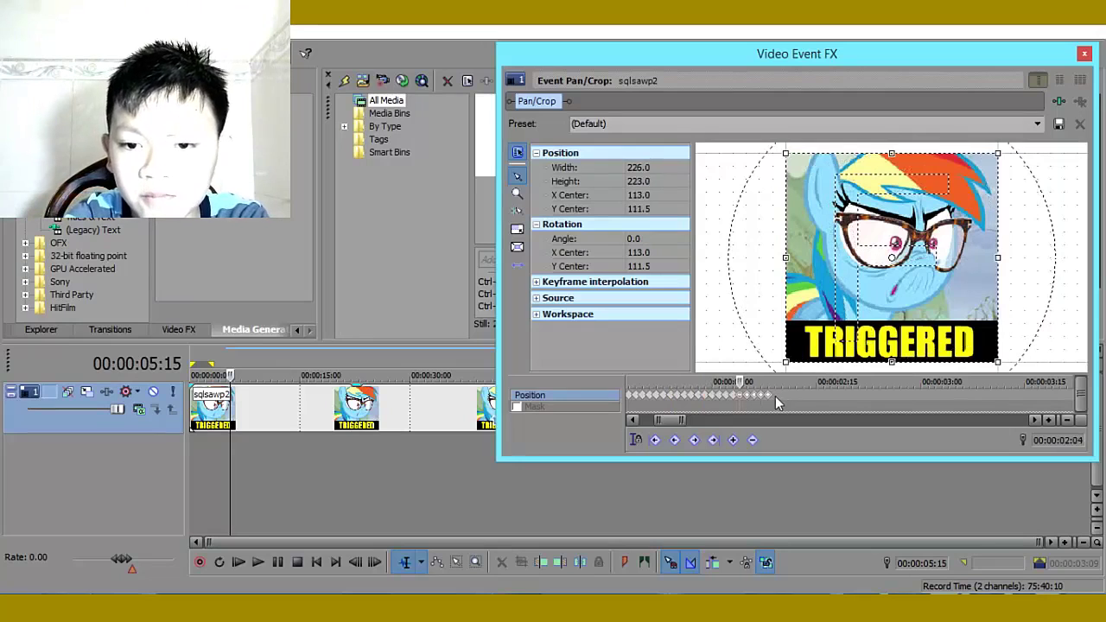
{"action": "left_click", "coordinate": [773, 394]}
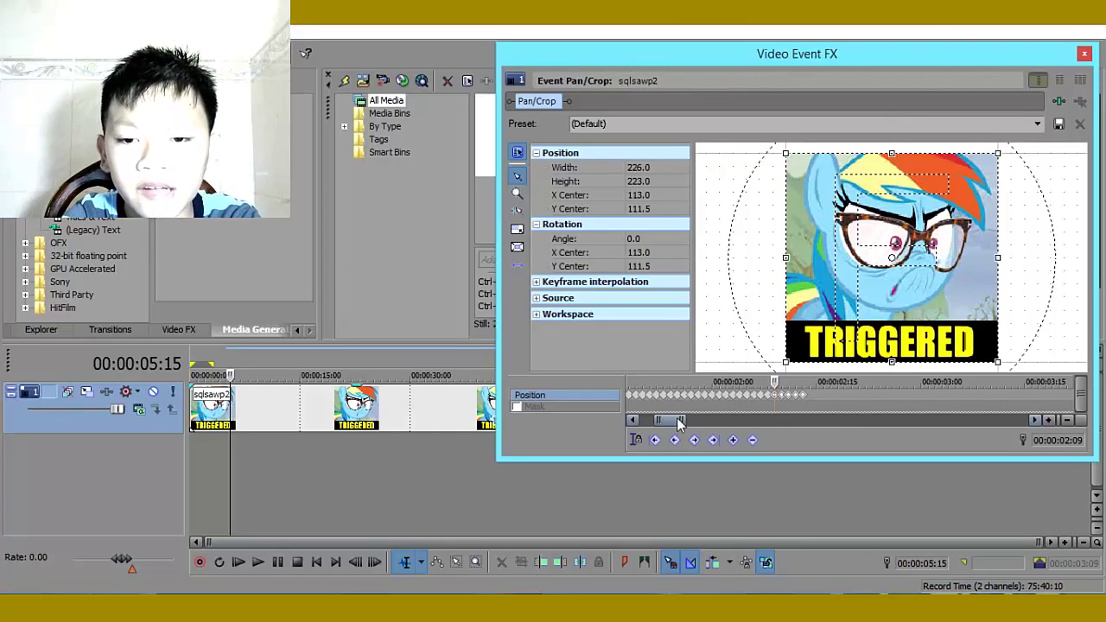
Close the Event Pan/Crop window and play the extended shaking from the beginning of the clip
{"action": "left_click_drag", "start_coordinate": [678, 420], "coordinate": [654, 420]}
{"action": "left_click", "coordinate": [1058, 125]}
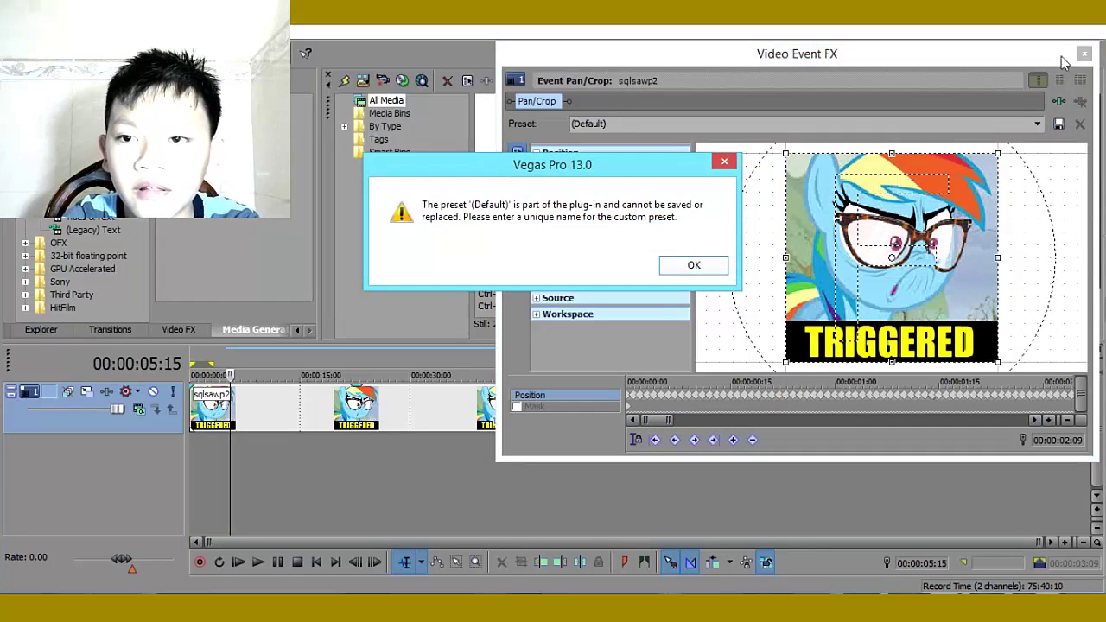
{"action": "left_click", "coordinate": [724, 162]}
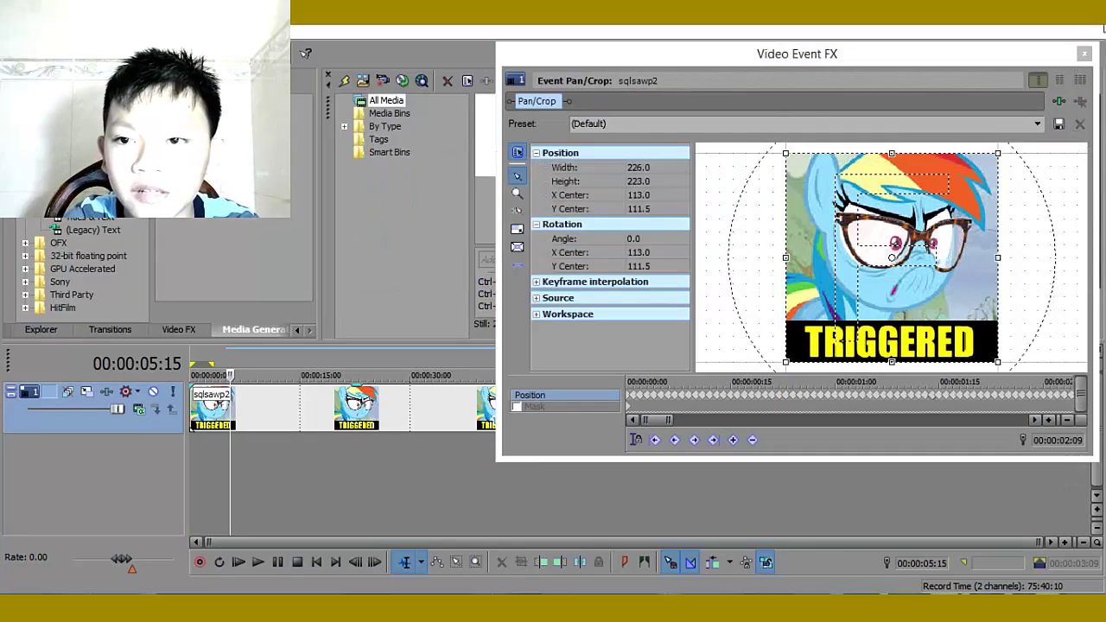
{"action": "left_click", "coordinate": [1084, 54]}
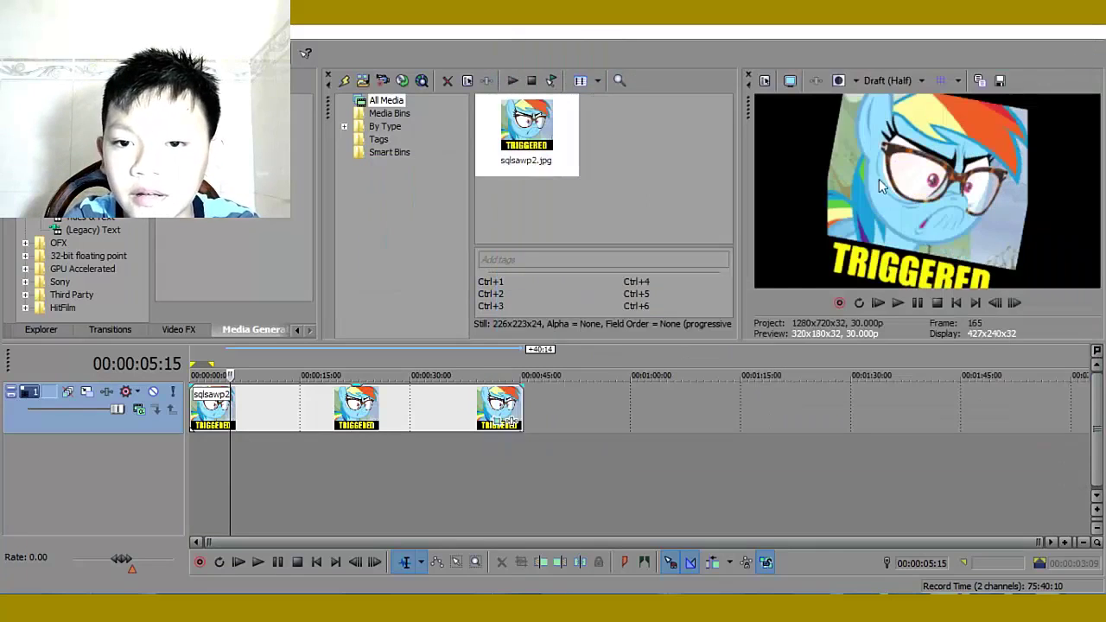
{"action": "left_click", "coordinate": [917, 304]}
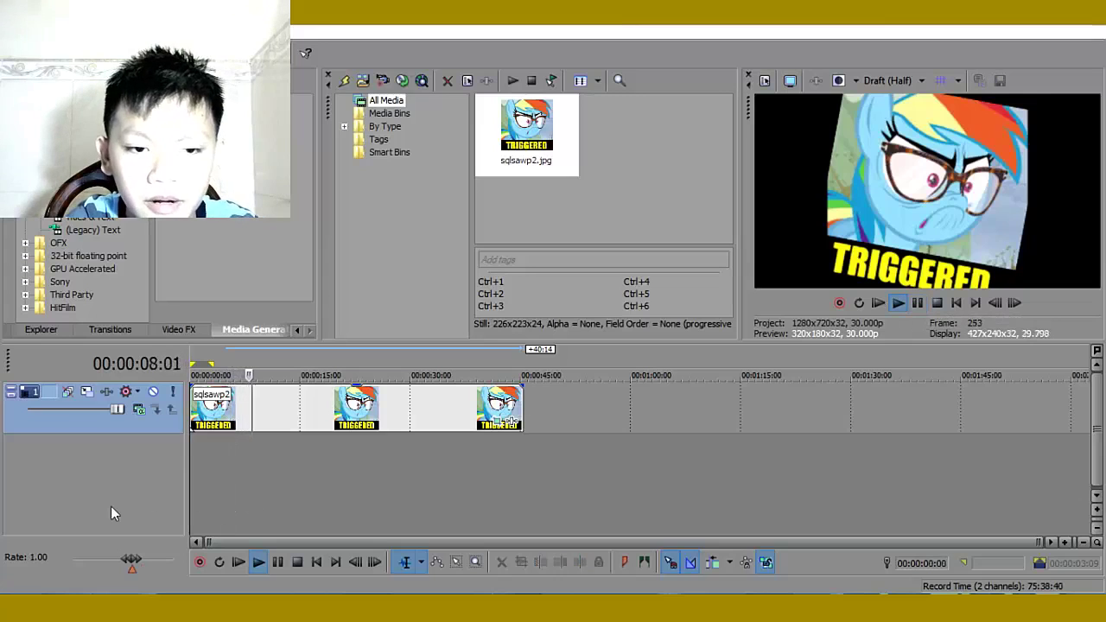
{"action": "key", "text": "space"}
{"action": "key", "text": "space"}
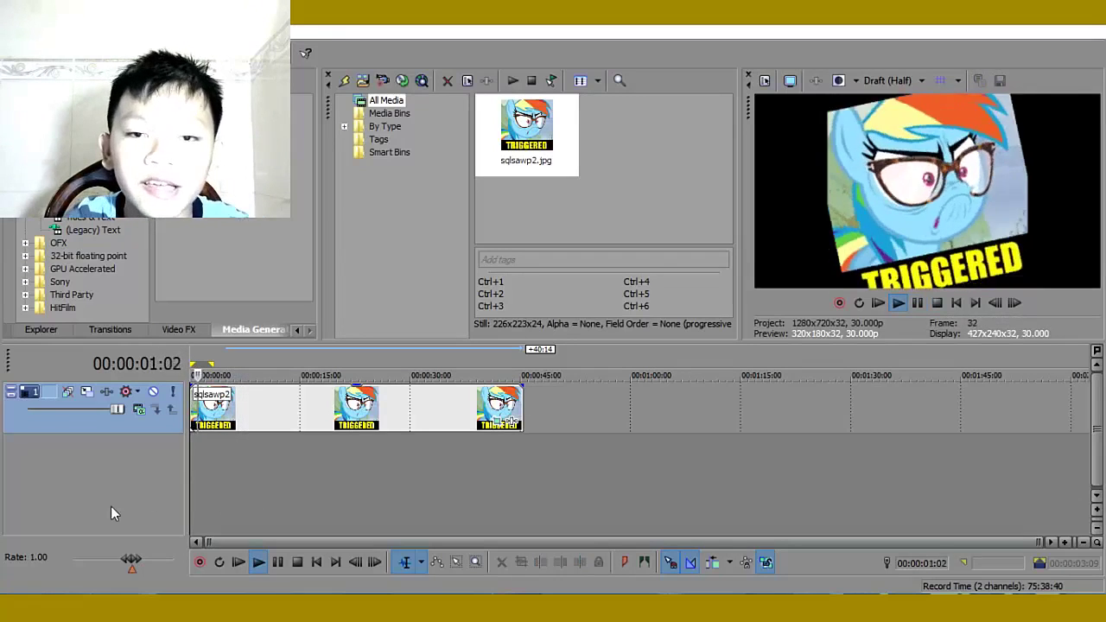
{"action": "left_click", "coordinate": [917, 304]}
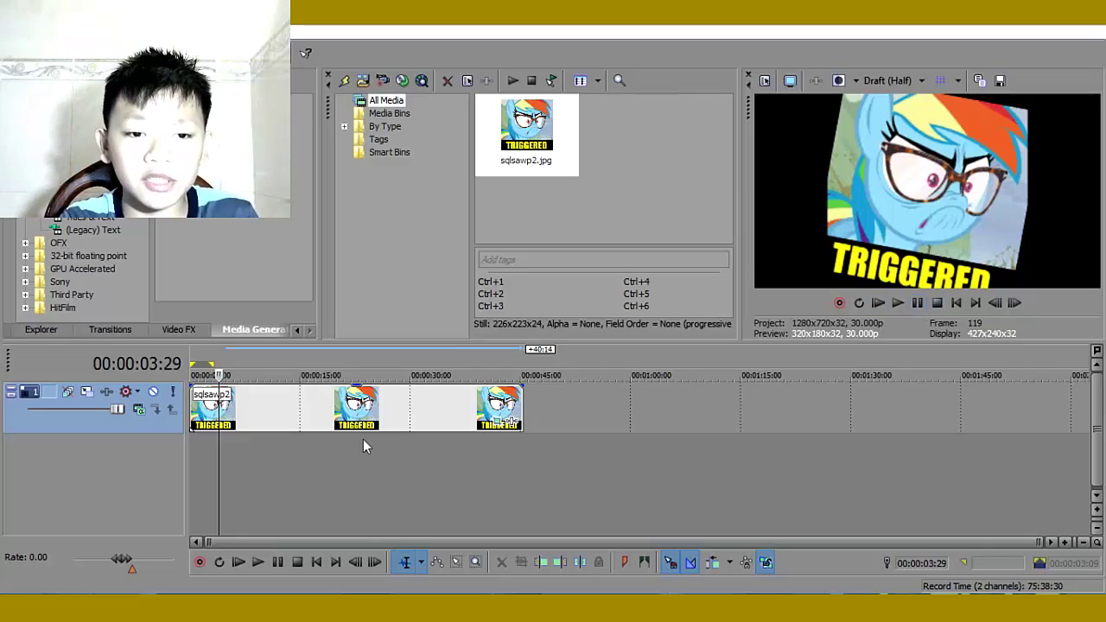
Return the playhead to the start and trim the end of the image clip to about 30 seconds
{"action": "left_click_drag", "start_coordinate": [218, 473], "coordinate": [90, 495]}
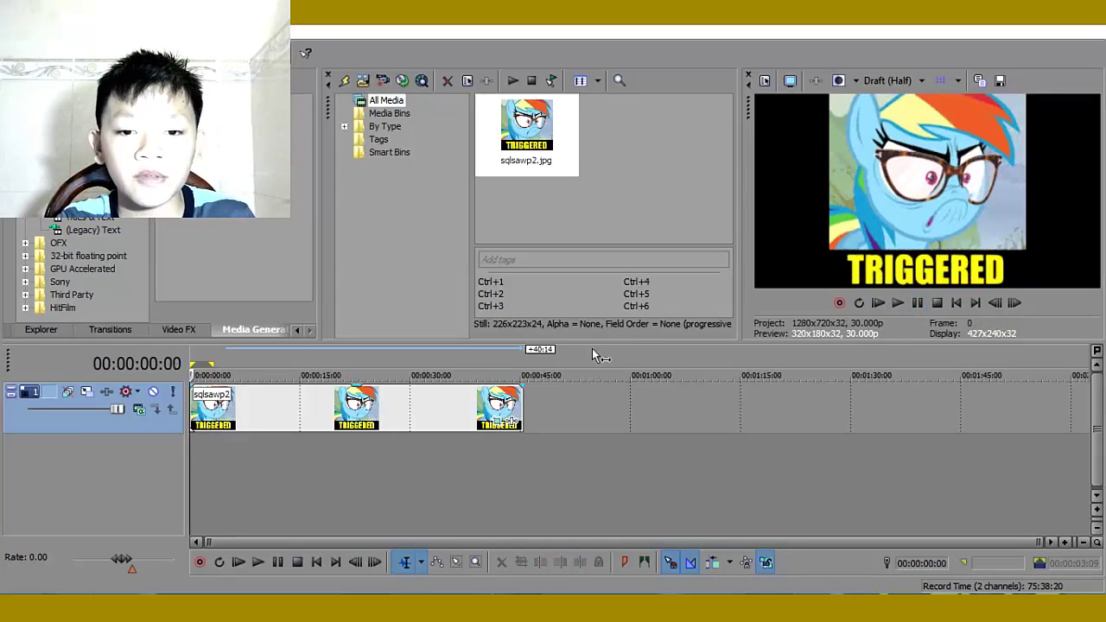
{"action": "left_click_drag", "start_coordinate": [518, 415], "coordinate": [406, 420]}
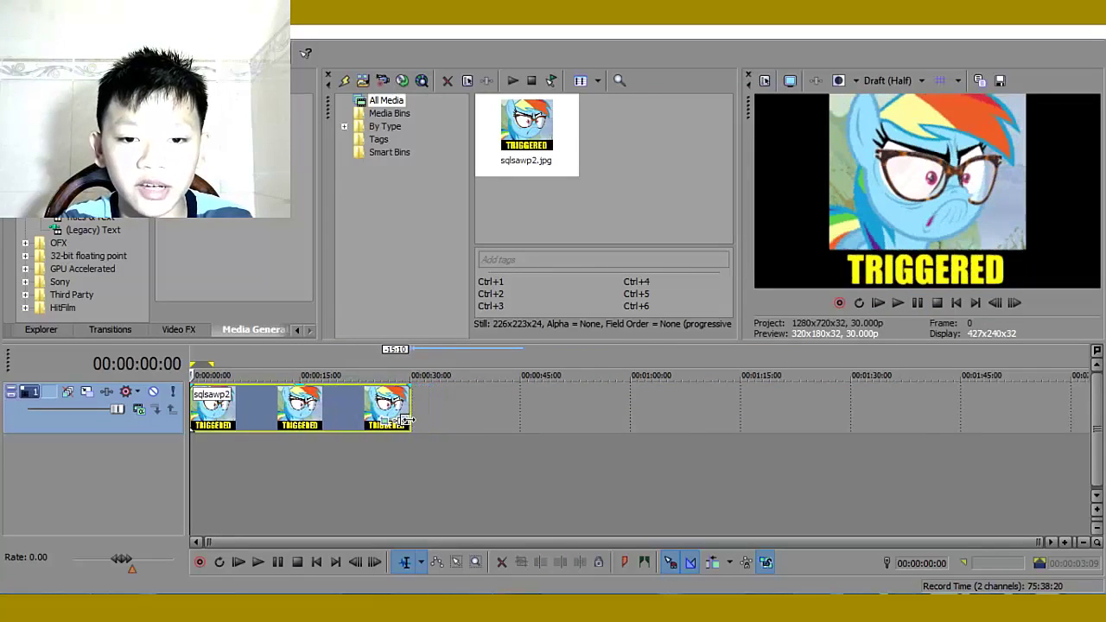